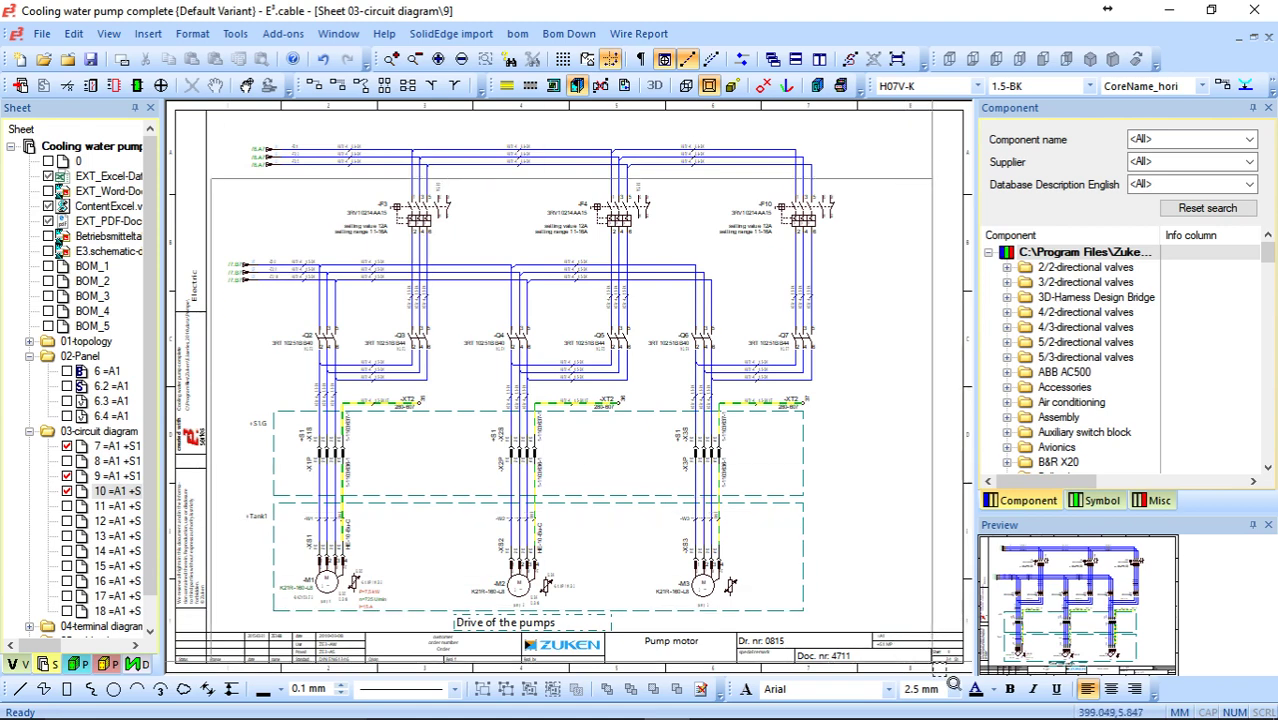
# Set the project's first language to Chinese in the electric settings and apply it to the drawing.
pyautogui.scroll(1, 765, 585)
pyautogui.scroll(-1, 765, 580)
pyautogui.moveTo(228, 457)
pyautogui.mouseDown(button='middle')
pyautogui.moveTo(537, 668)
pyautogui.moveTo(528, 645)
pyautogui.mouseUp(button='middle')
pyautogui.hscroll(-5, 448, 605)
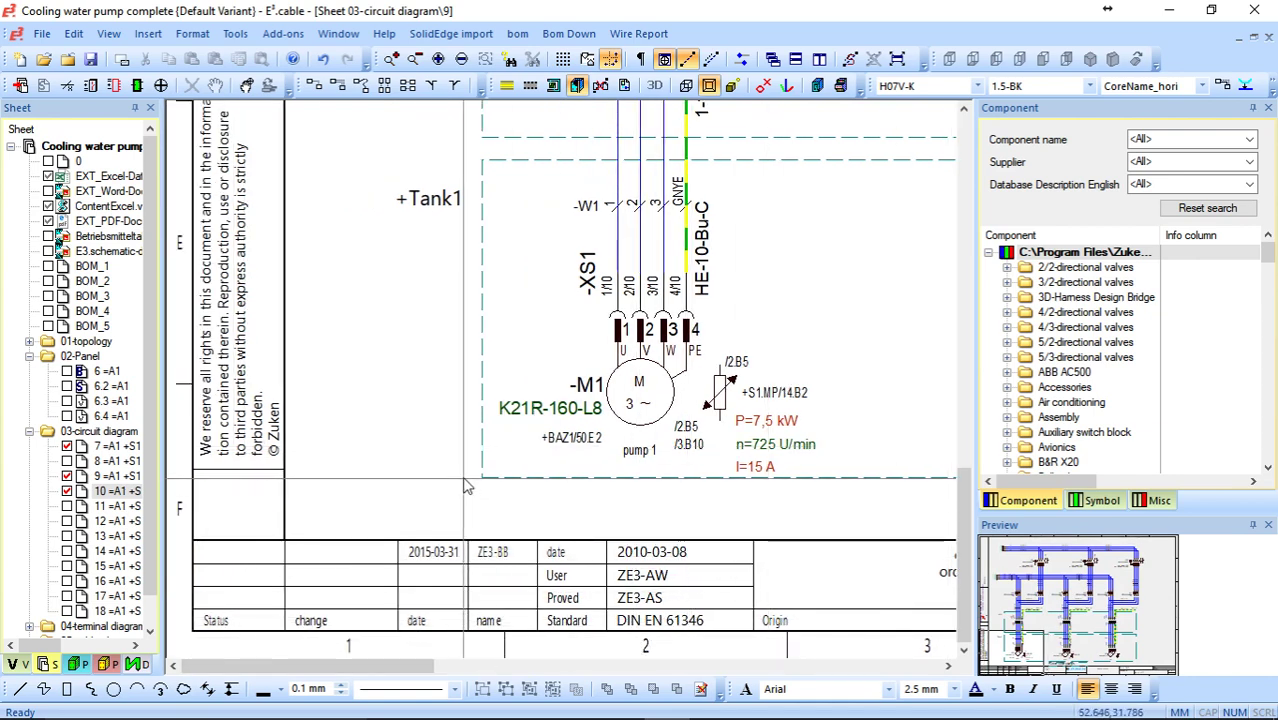
pyautogui.hscroll(4, 471, 457)
pyautogui.scroll(-4, 471, 457)
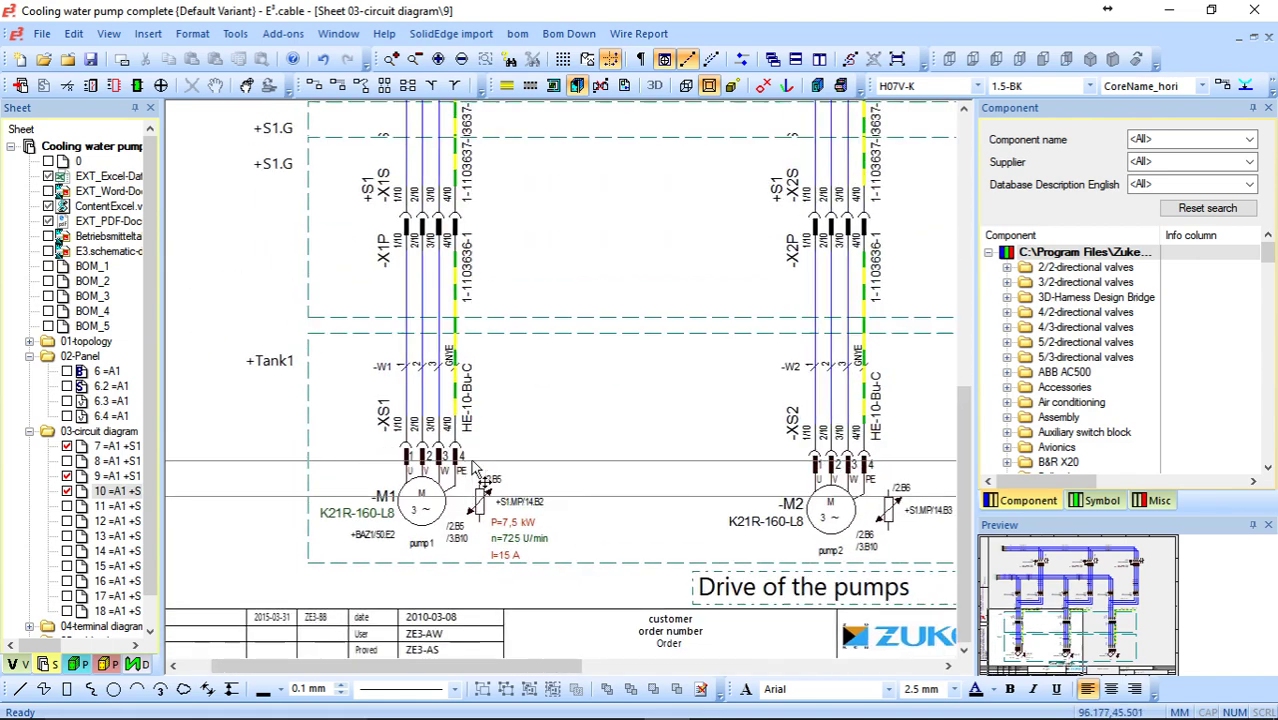
pyautogui.doubleClick(493, 329)
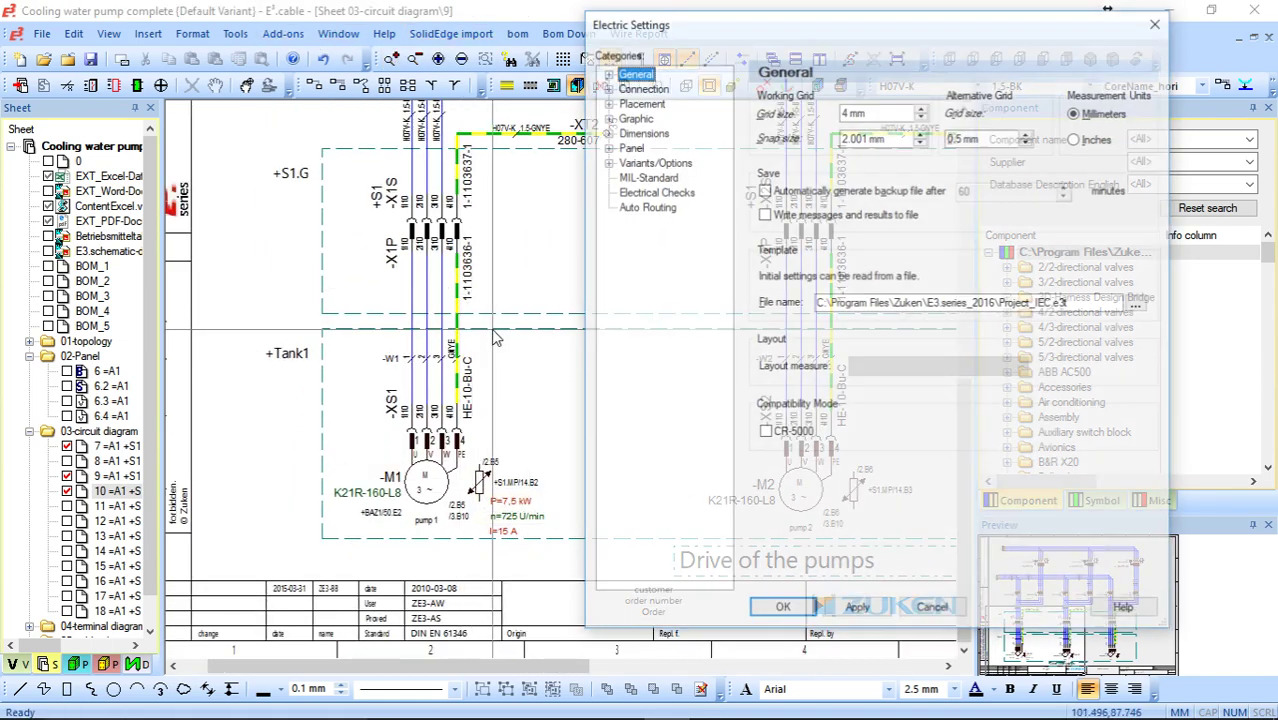
pyautogui.doubleClick(640, 72)
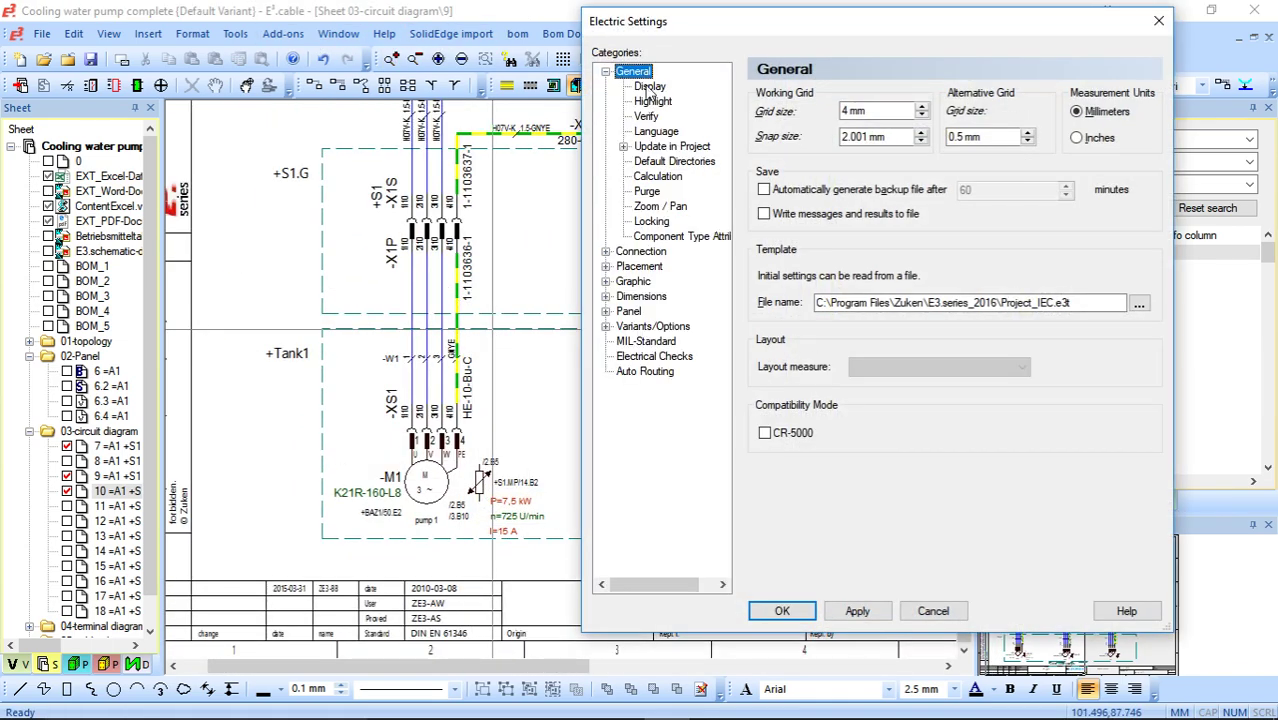
pyautogui.click(656, 132)
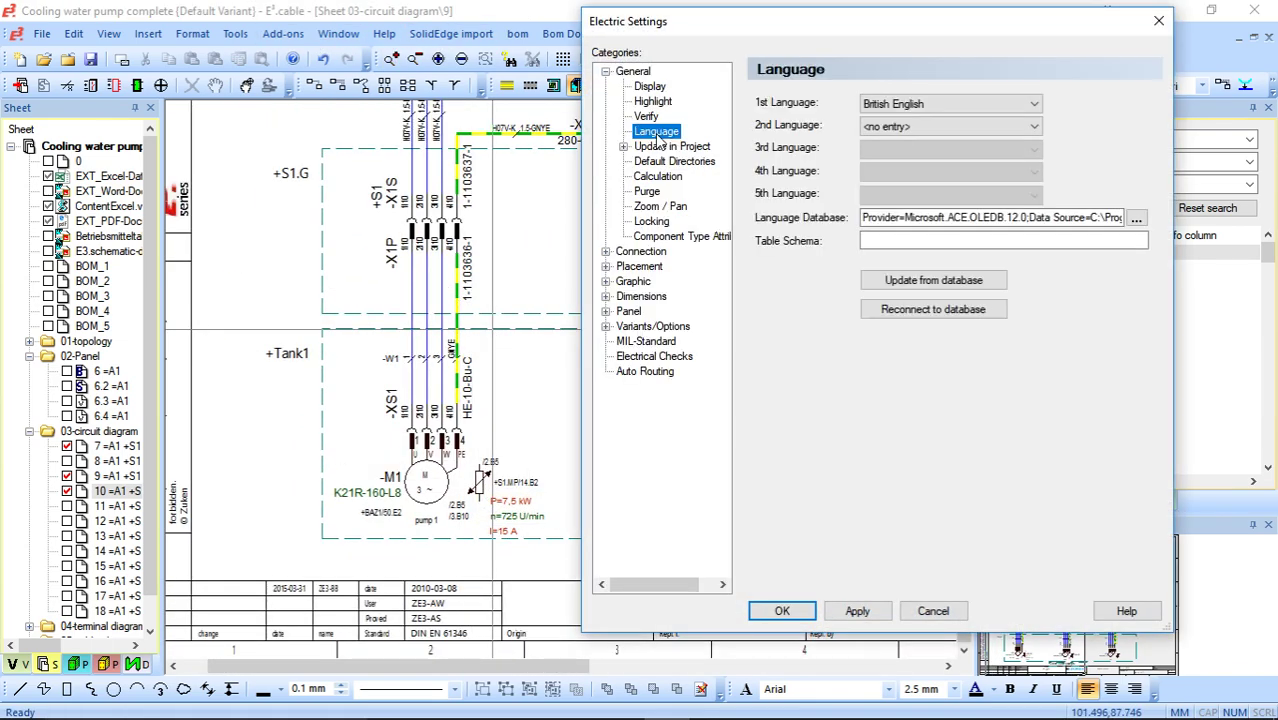
pyautogui.click(1000, 128)
pyautogui.click(999, 124)
pyautogui.click(1000, 108)
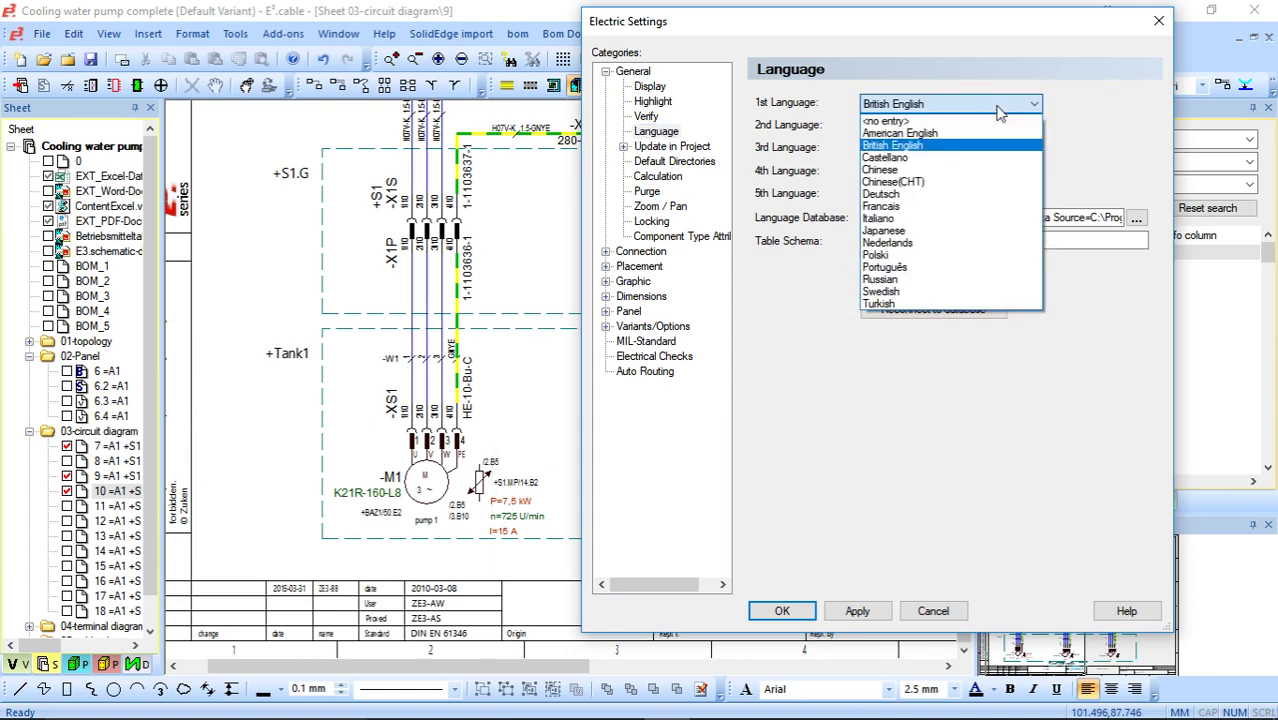
pyautogui.click(928, 171)
pyautogui.click(862, 611)
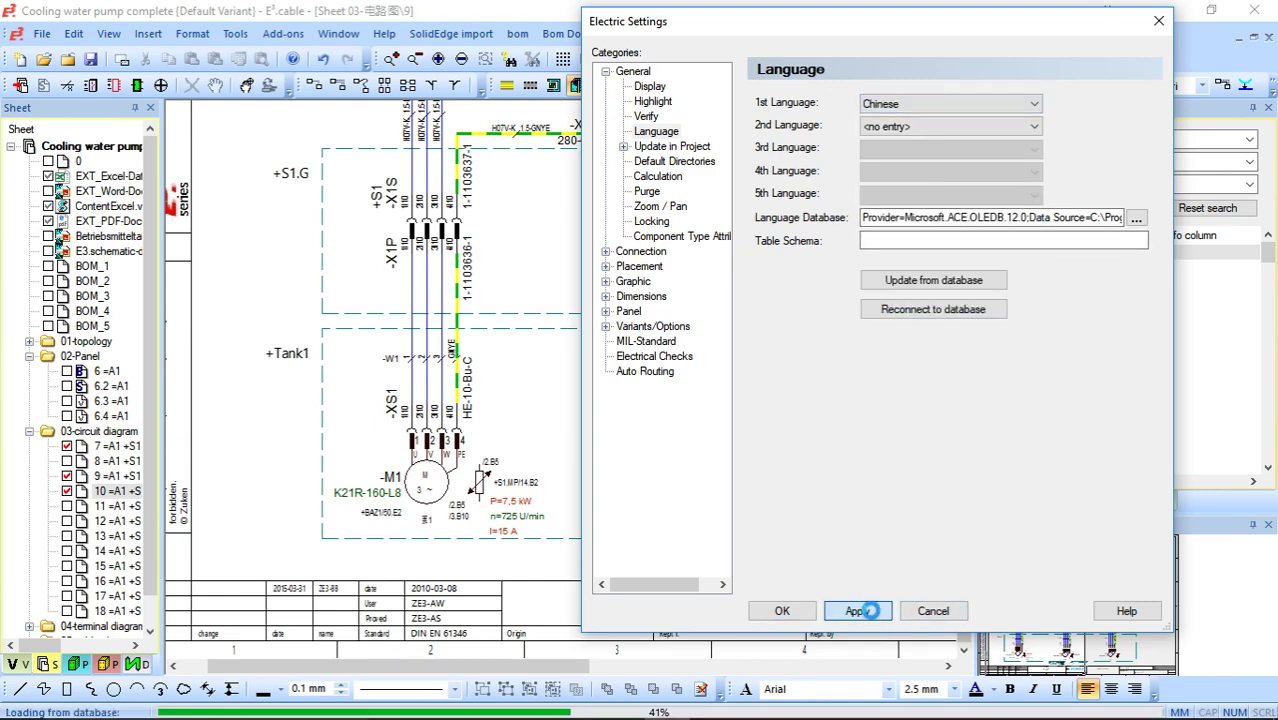
pyautogui.click(782, 611)
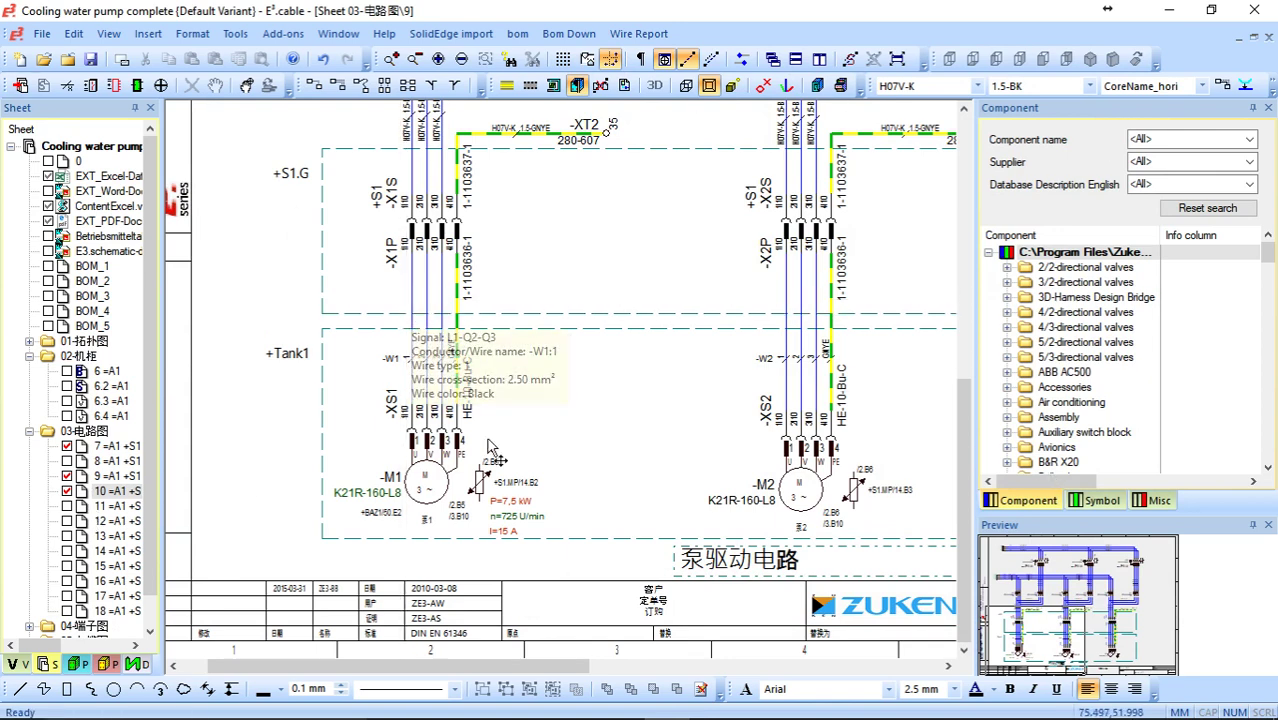
# Examine the translated texts in the sheet tree, the pump circuit diagram and its title block.
pyautogui.scroll(-1, 434, 478)
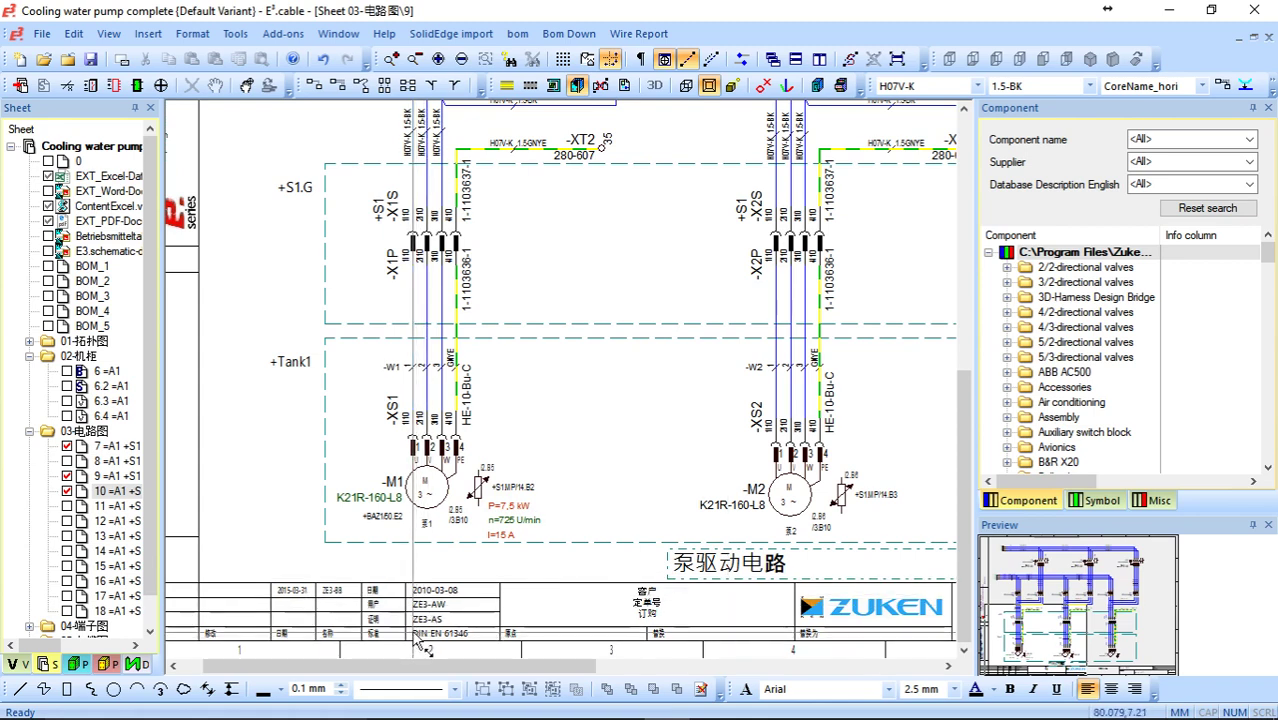
pyautogui.scroll(-1, 418, 641)
pyautogui.scroll(-1, 80, 530)
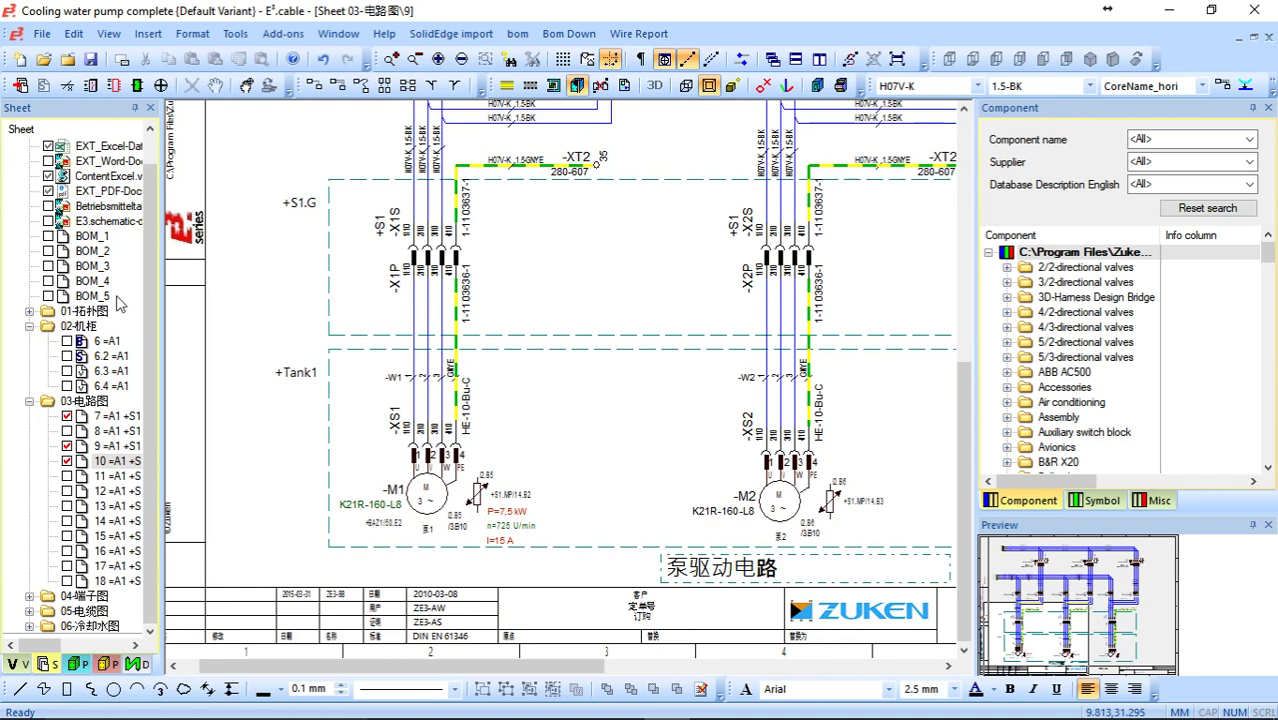
pyautogui.click(80, 327)
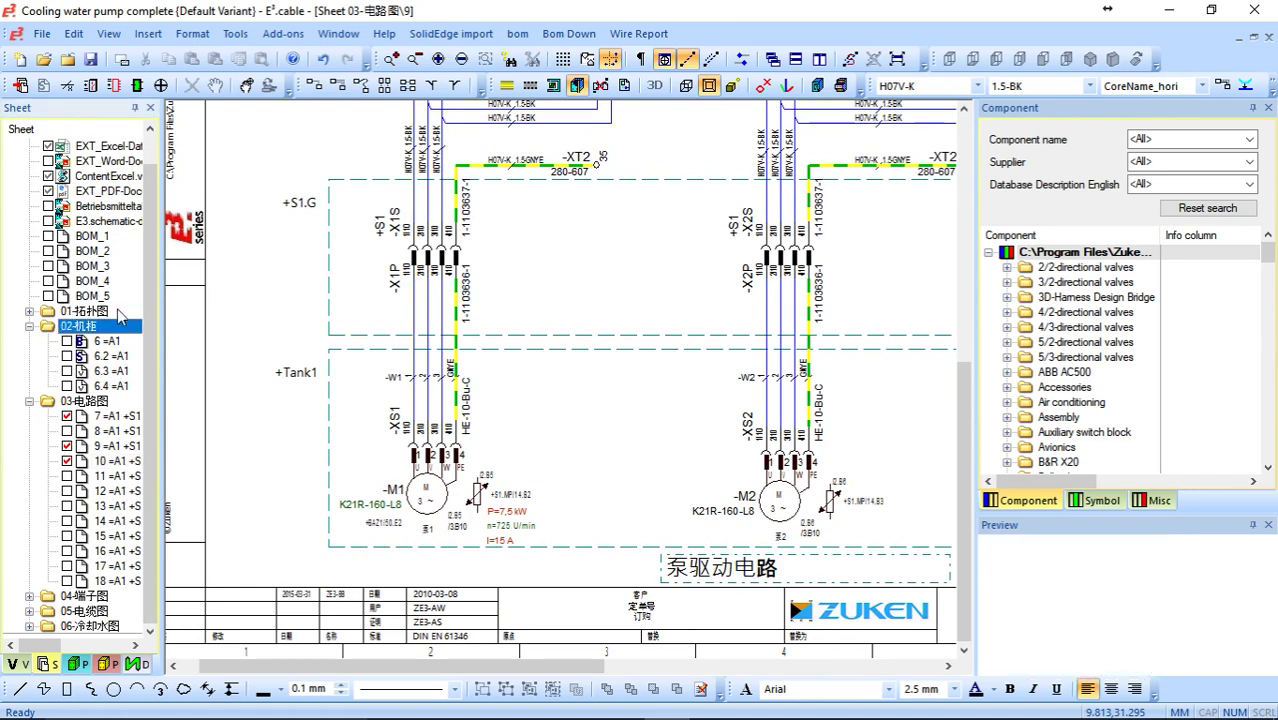
pyautogui.scroll(-2, 667, 418)
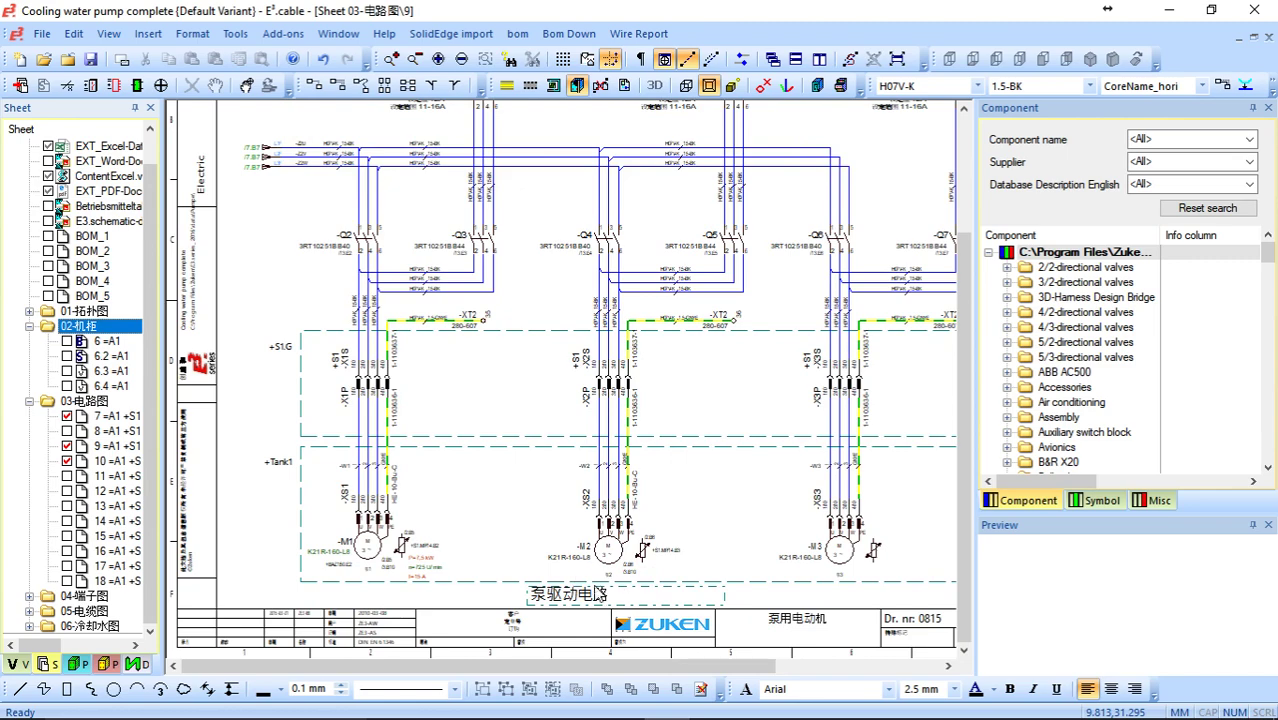
pyautogui.scroll(-5, 597, 592)
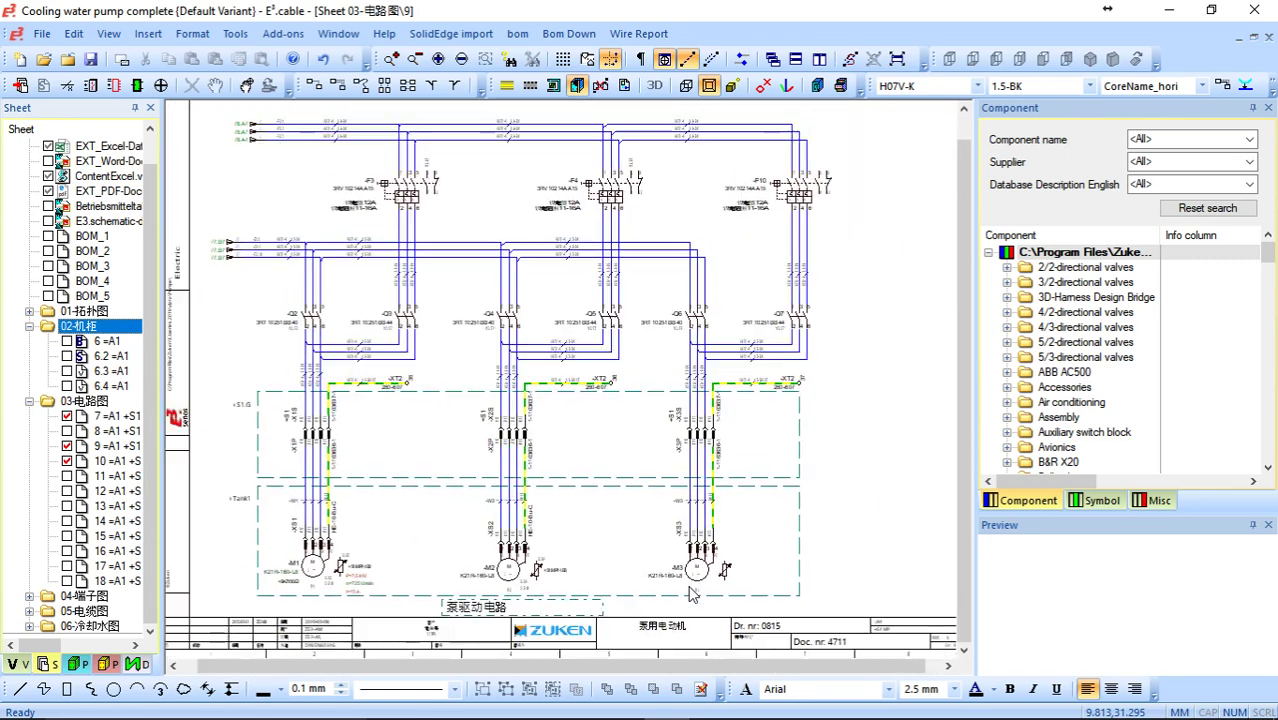
pyautogui.scroll(1, 690, 594)
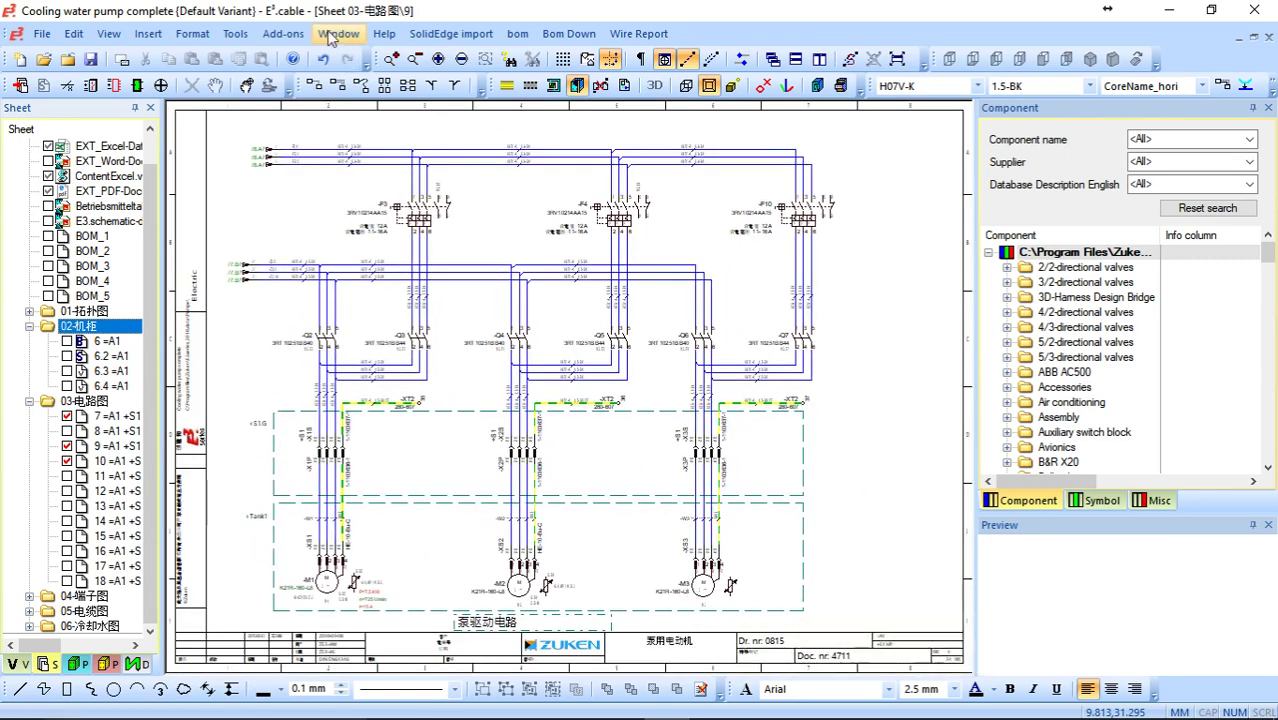
# Set the project's first language back to British English in the electric settings and apply it.
pyautogui.click(233, 34)
pyautogui.moveTo(274, 162)
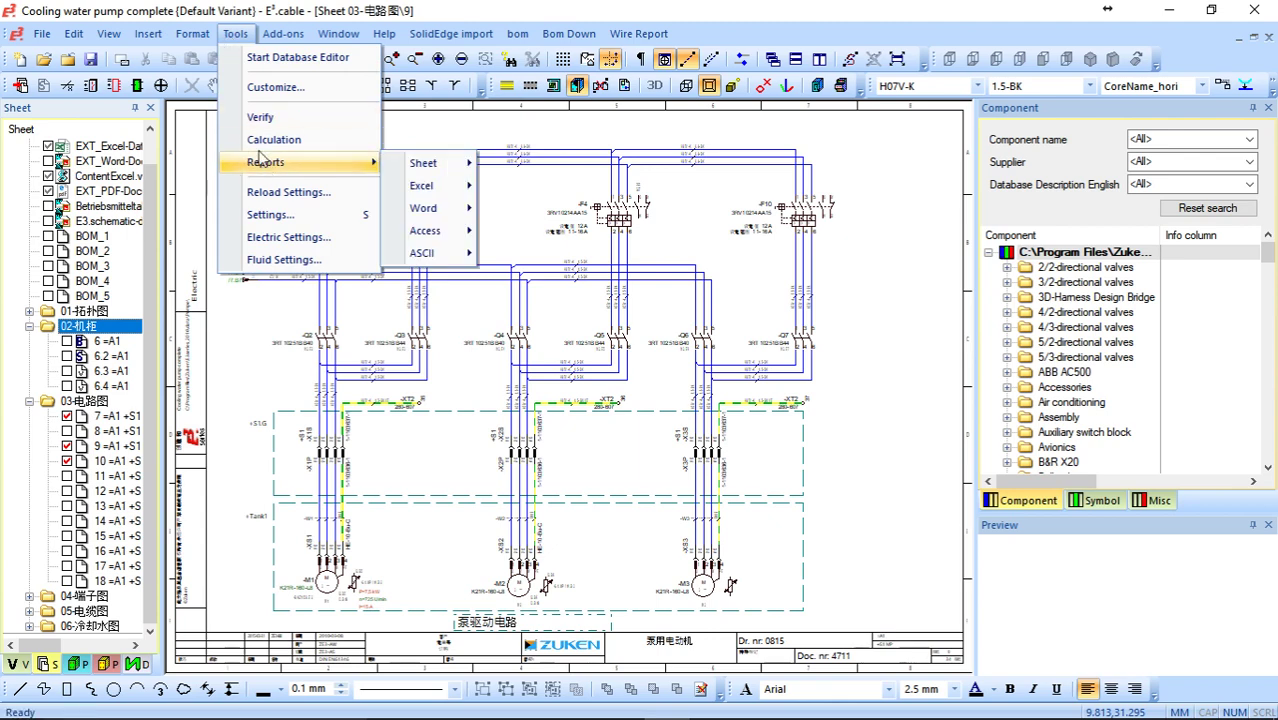
pyautogui.doubleClick(880, 405)
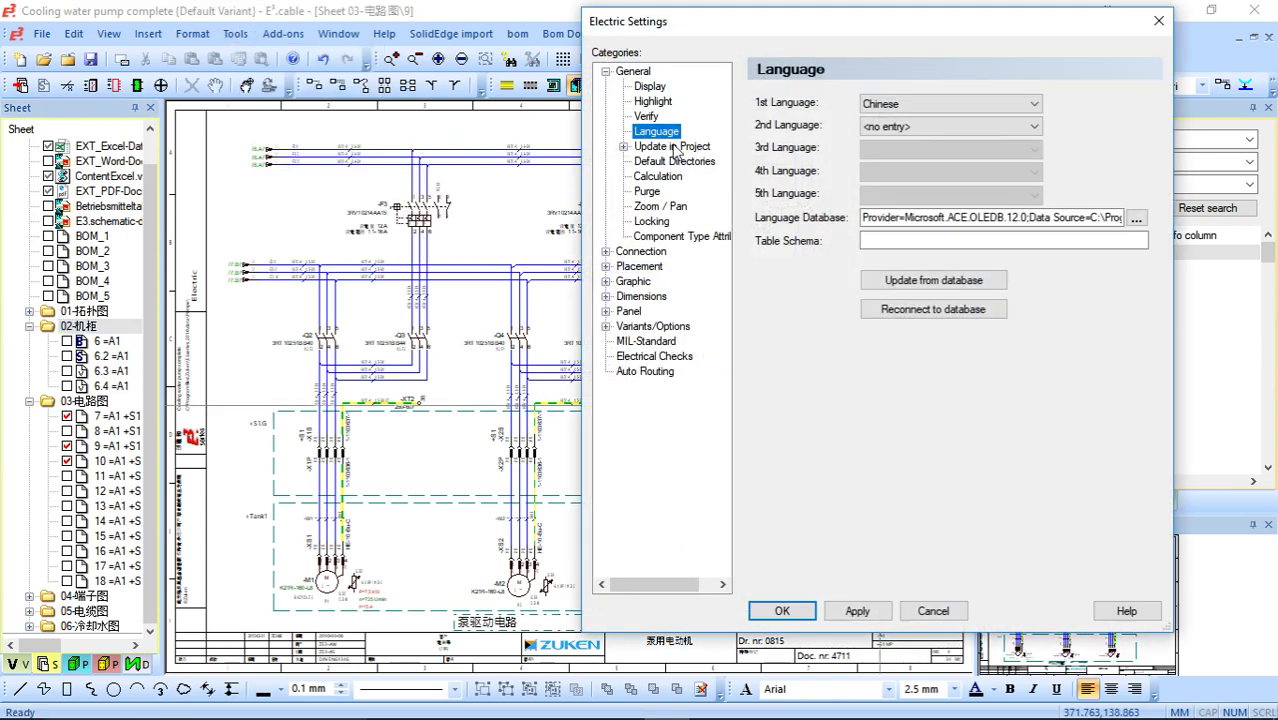
pyautogui.click(928, 103)
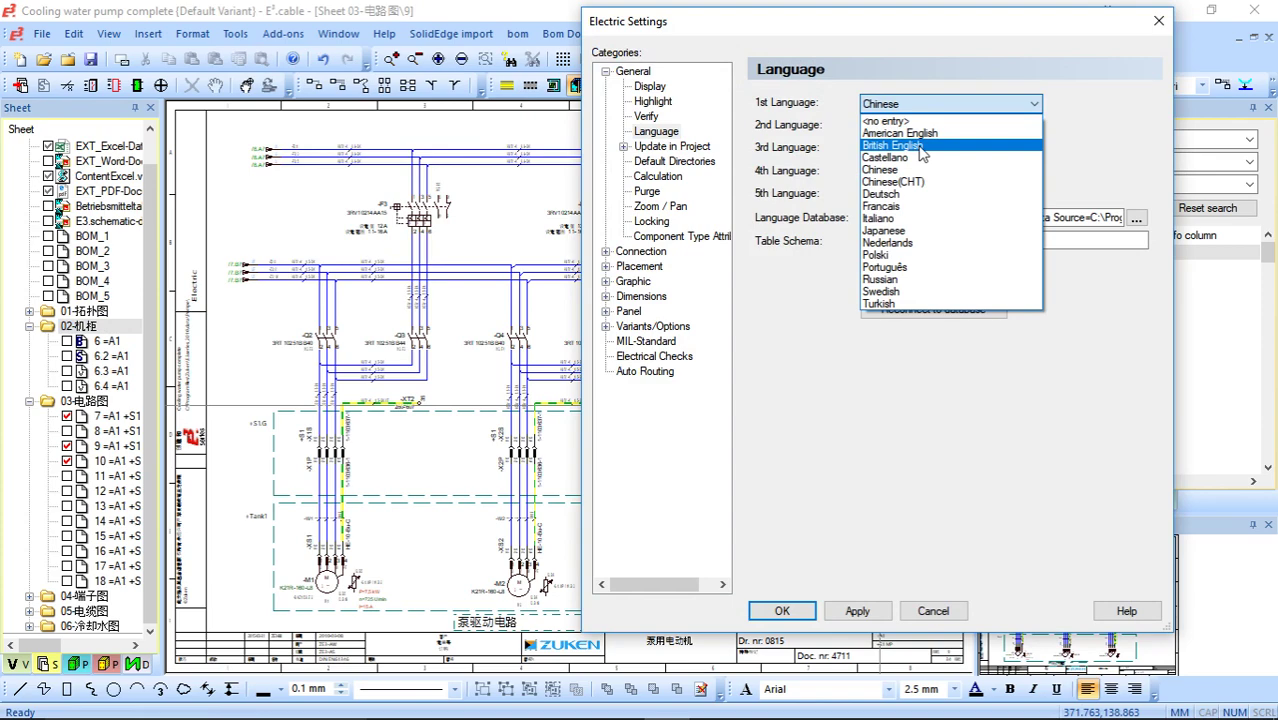
pyautogui.click(908, 152)
pyautogui.click(857, 611)
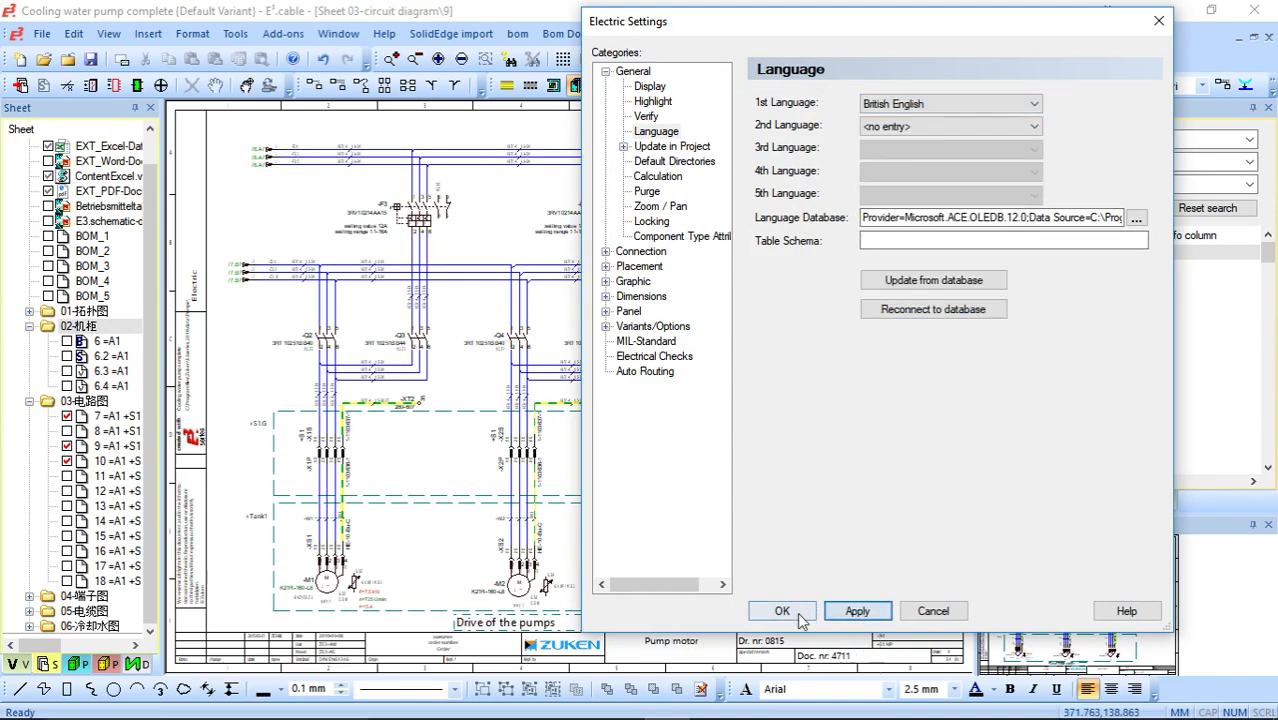
pyautogui.click(798, 611)
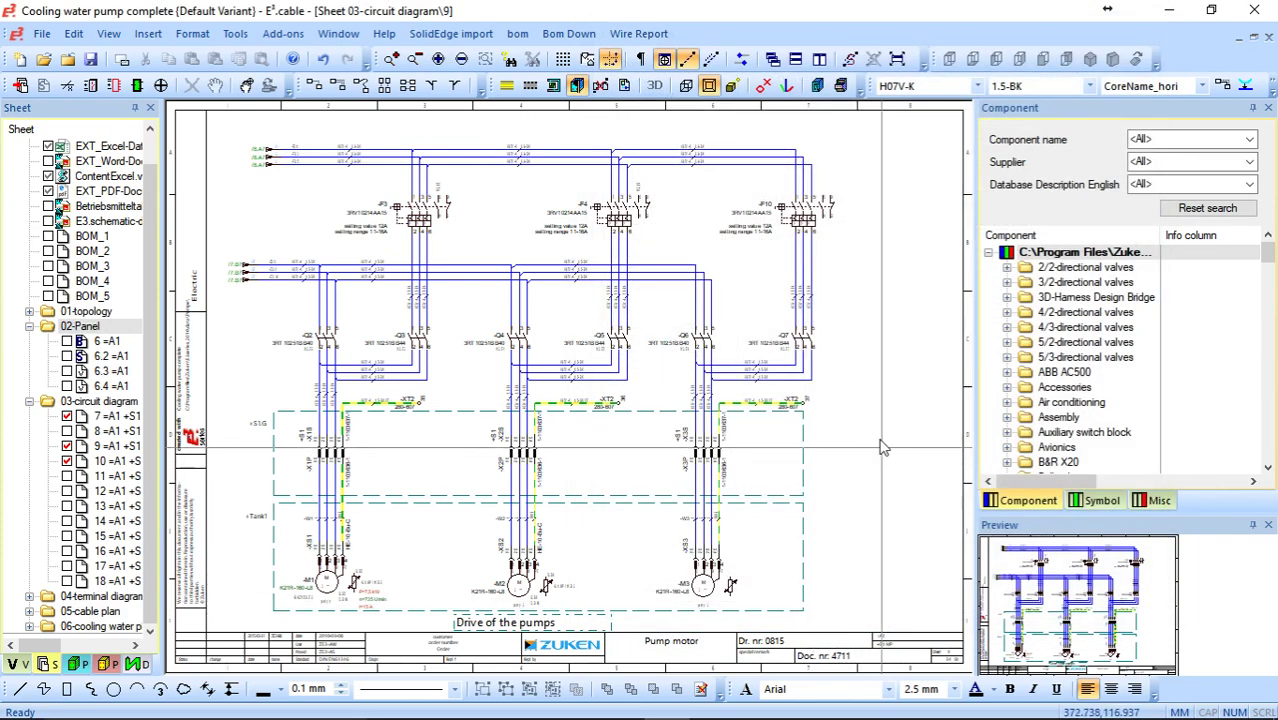
# Start a comment text from the translation table, filtering British English for "connector" and choosing "Connector pin terminal".
pyautogui.hotkey('ctrl', 't')
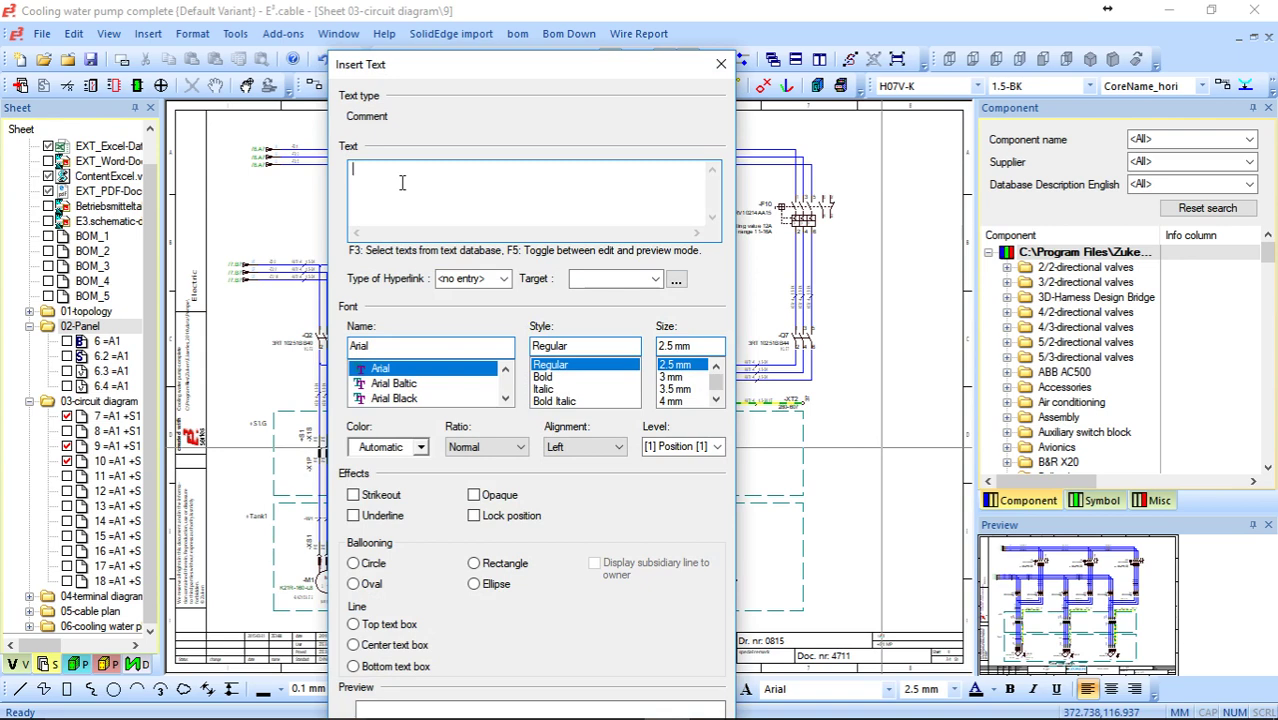
pyautogui.press('F3')
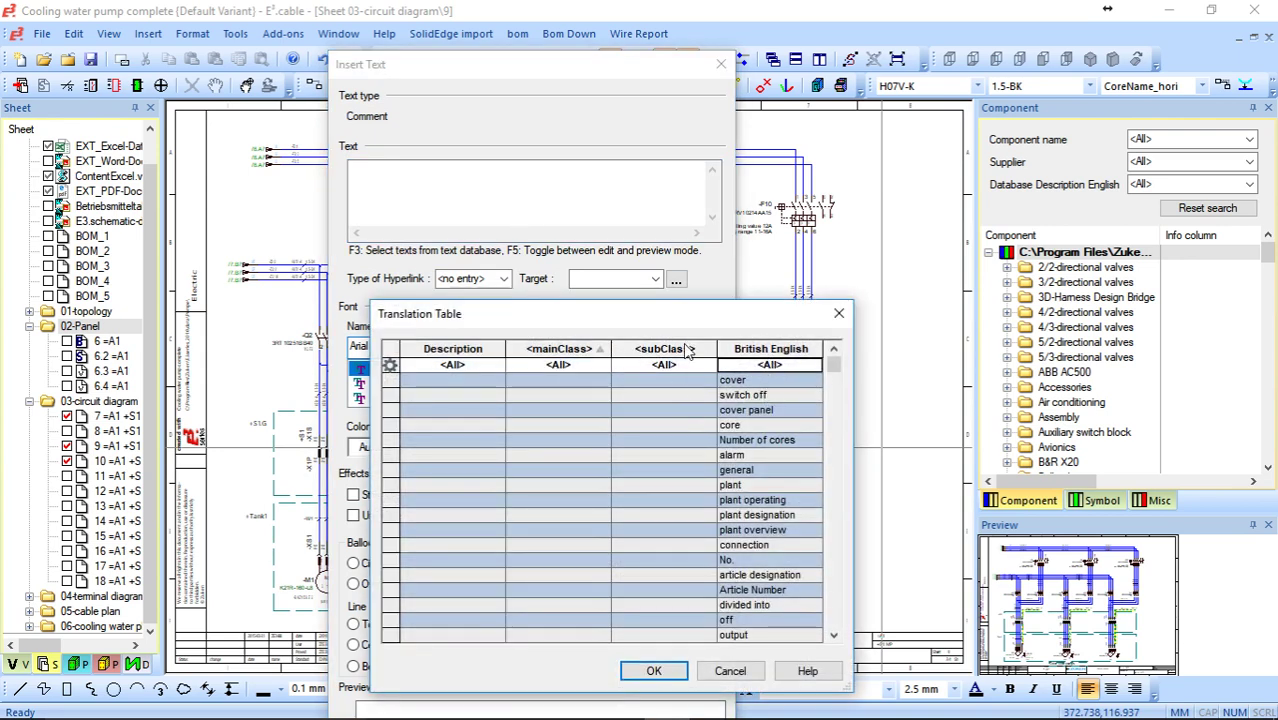
pyautogui.scroll(-6, 748, 406)
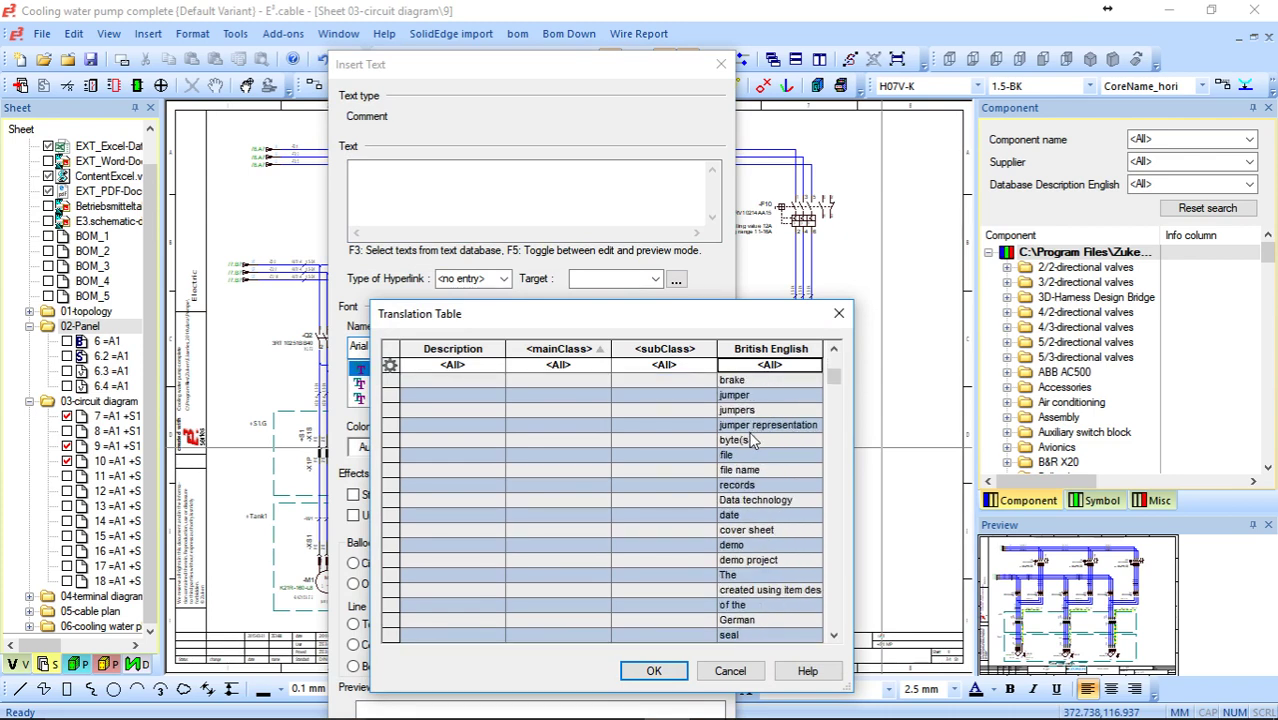
pyautogui.scroll(4, 760, 375)
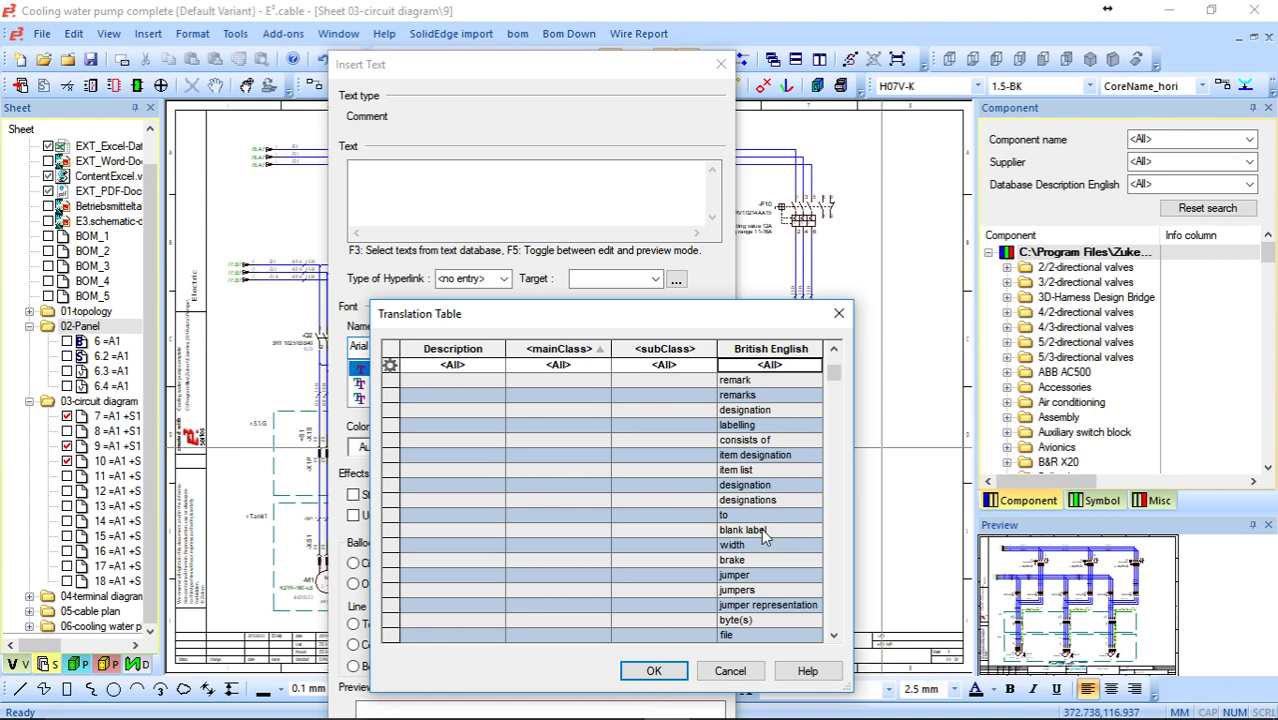
pyautogui.scroll(3, 750, 520)
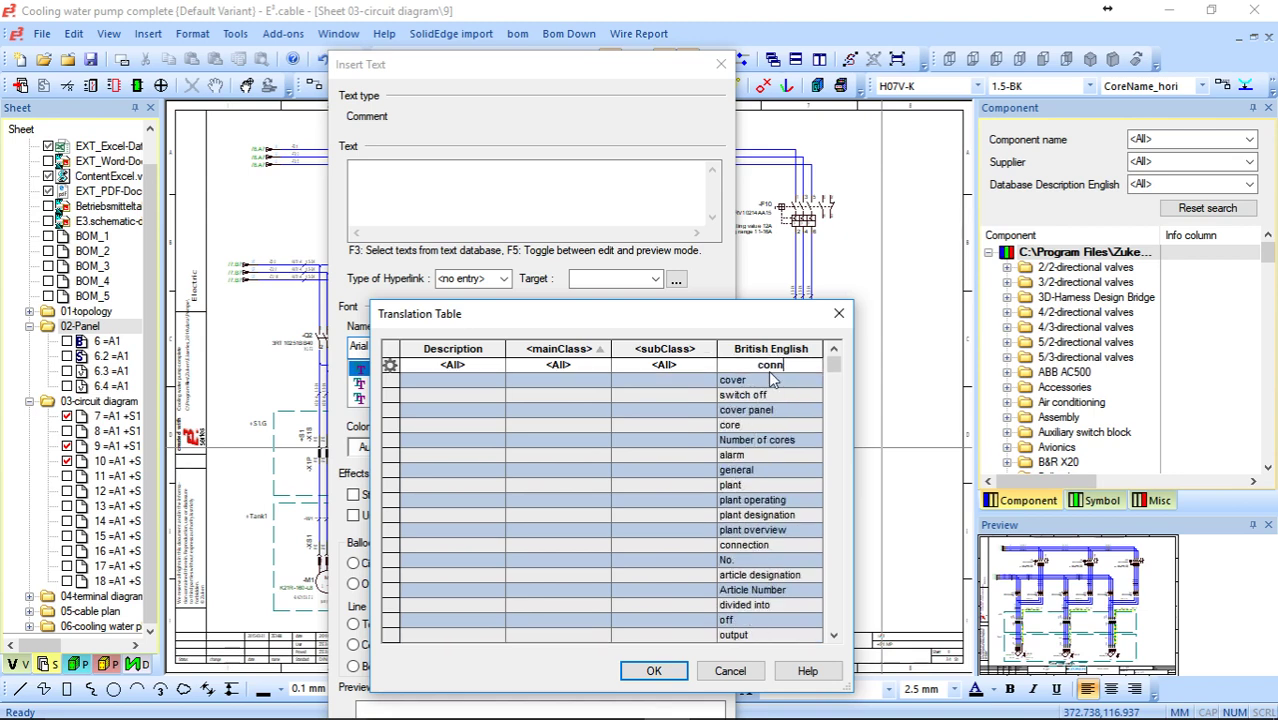
pyautogui.press('Return')
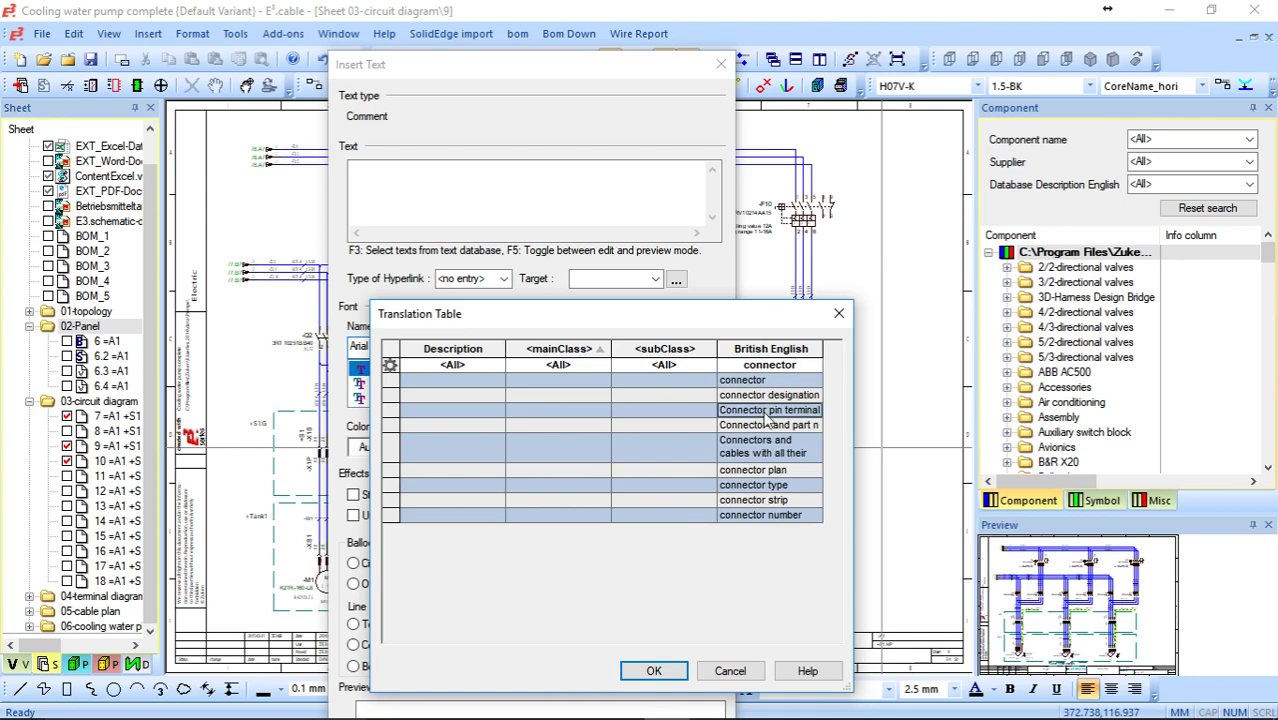
pyautogui.doubleClick(766, 415)
pyautogui.press('Return')
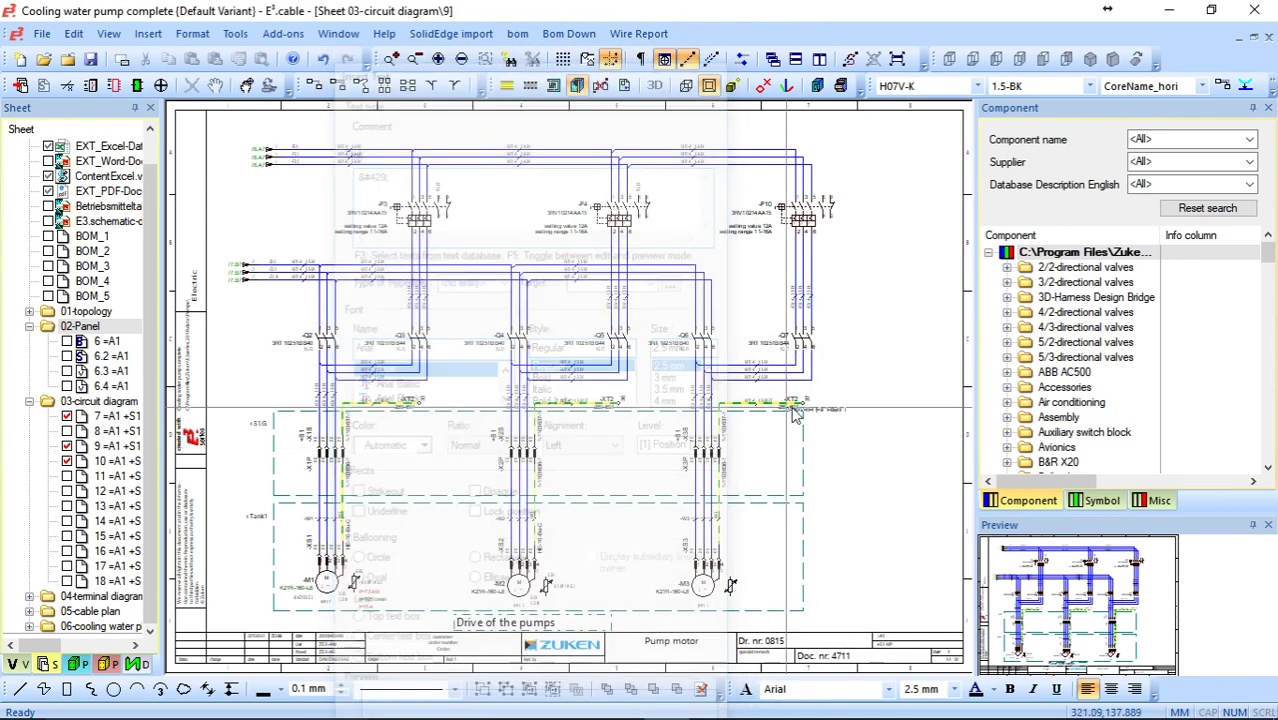
# Place the comment text in the free area just to the right of terminal -XT2:37 and deselect it.
pyautogui.click(828, 438)
pyautogui.moveTo(814, 388); pyautogui.dragTo(888, 471, button='middle')
pyautogui.moveTo(643, 398); pyautogui.dragTo(675, 368)
pyautogui.scroll(-1, 625, 390)
pyautogui.scroll(-3, 625, 389)
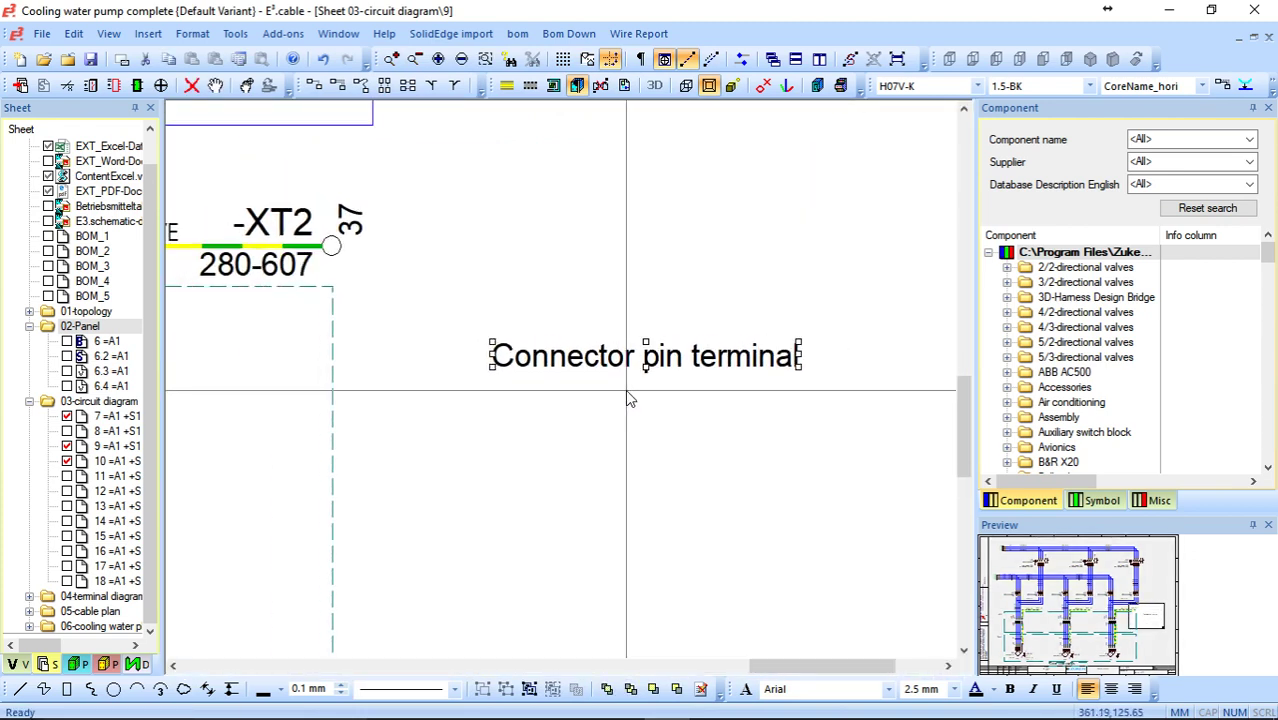
pyautogui.click(721, 322)
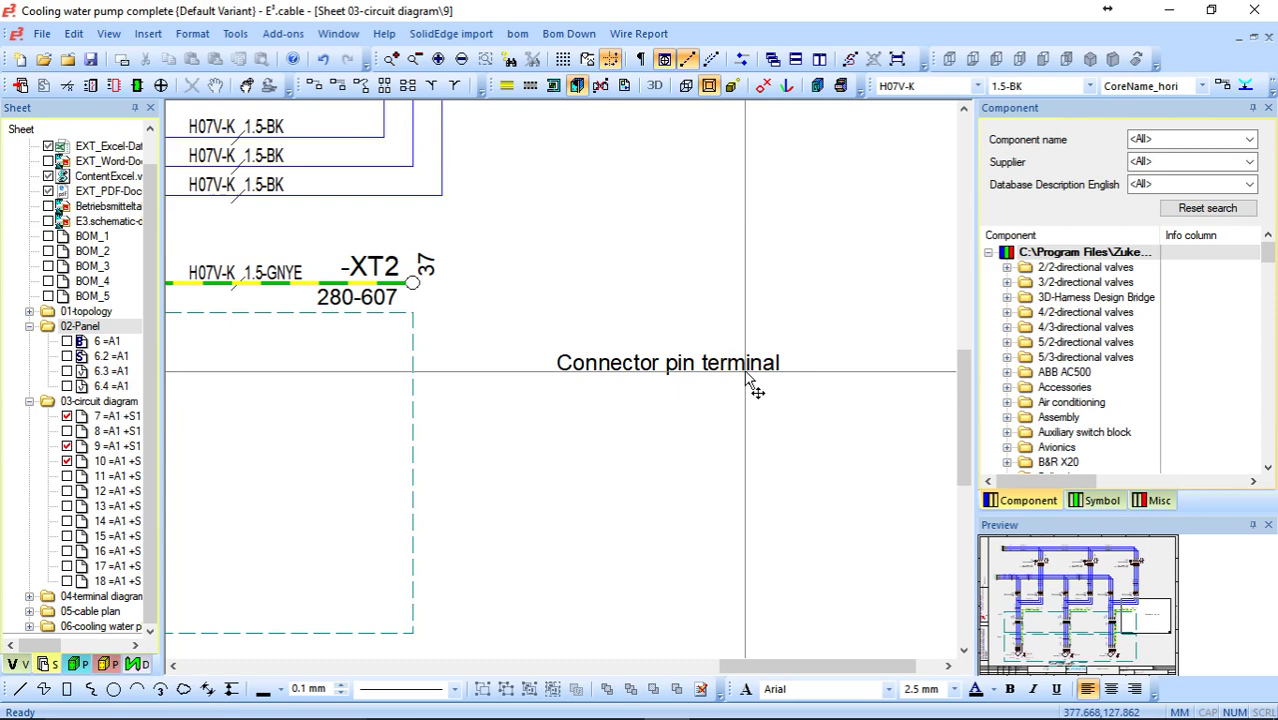
# Add Chinese as second and Português as third project language in the electric settings and apply them.
pyautogui.hotkey('ctrl', 'shift', 's')
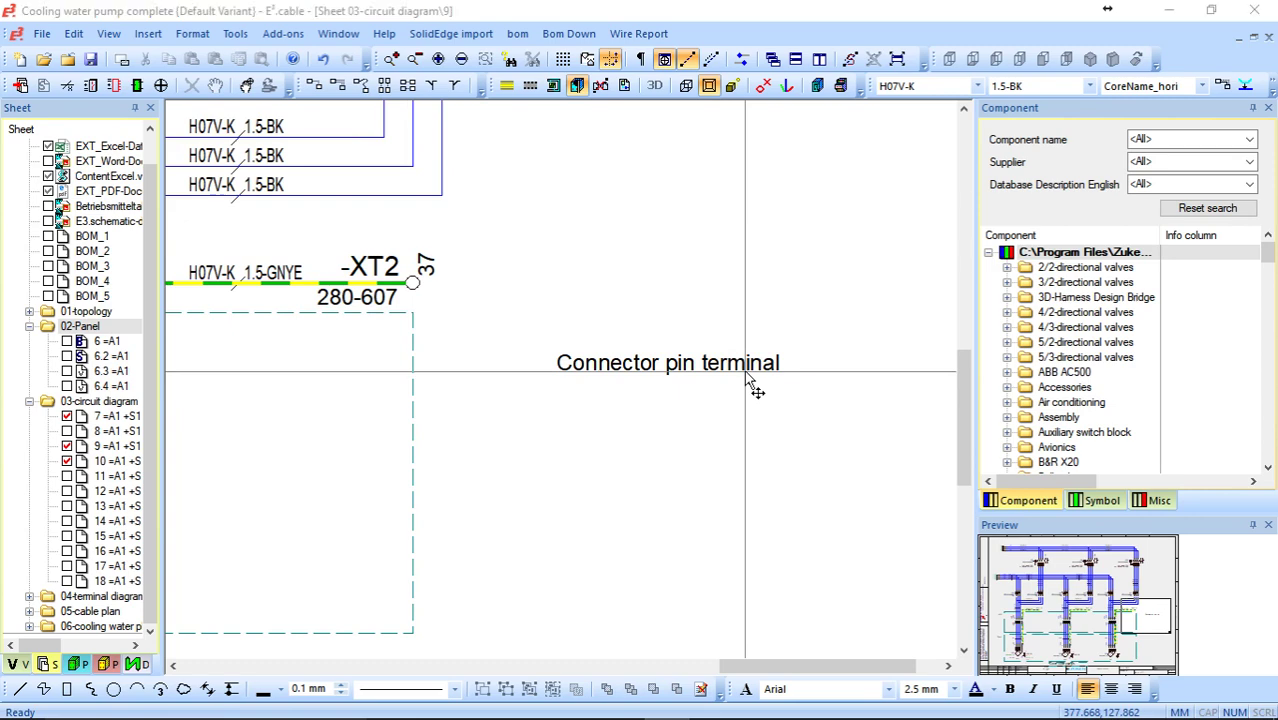
pyautogui.click(896, 127)
pyautogui.click(940, 182)
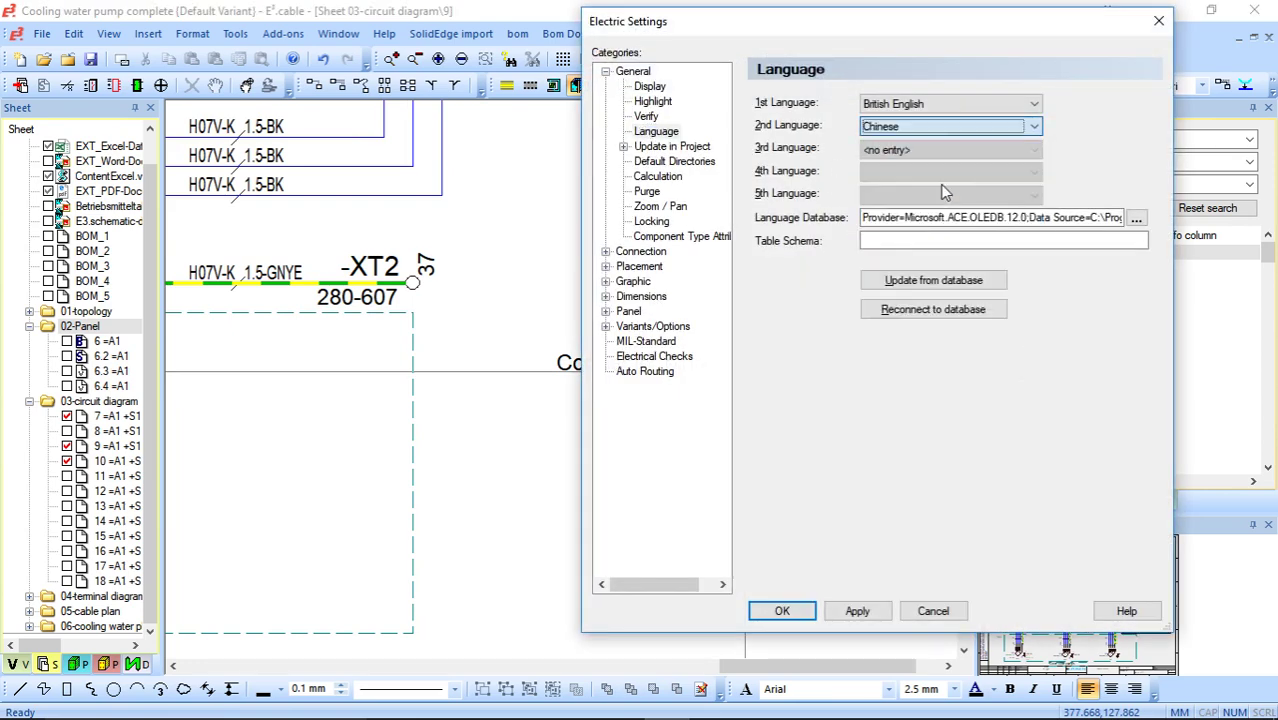
pyautogui.click(955, 149)
pyautogui.click(958, 289)
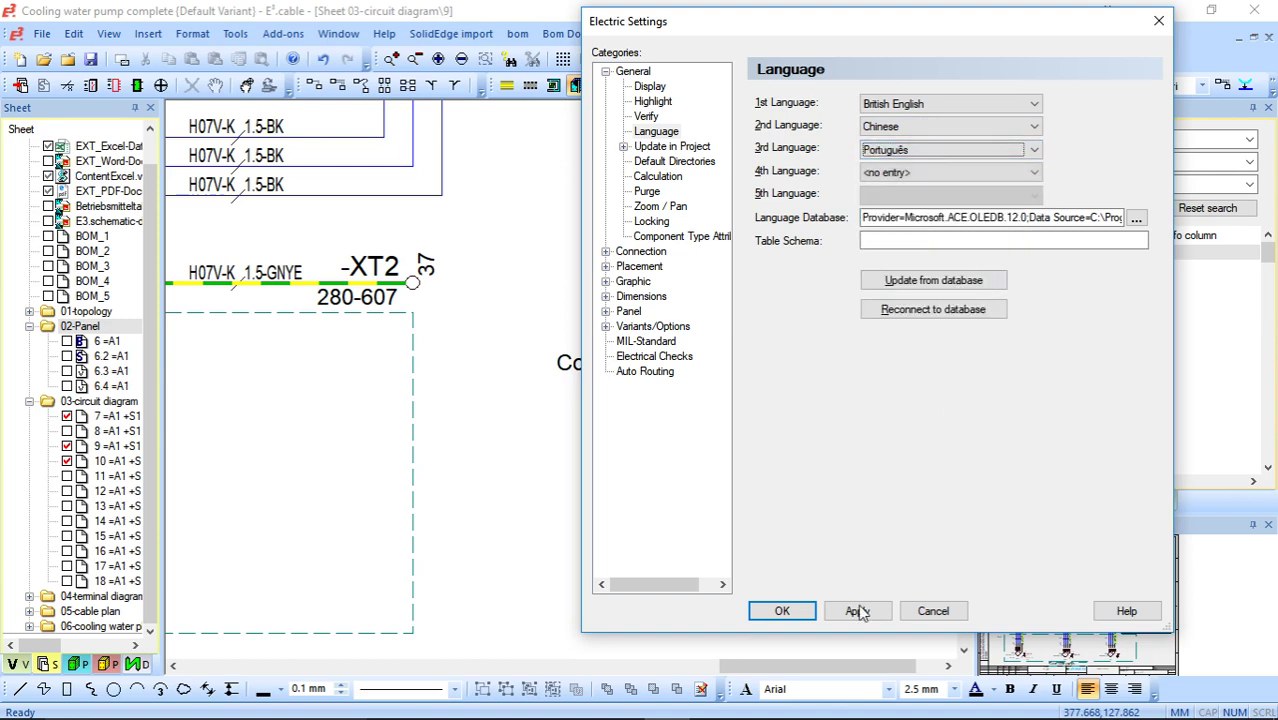
pyautogui.click(857, 611)
pyautogui.click(799, 611)
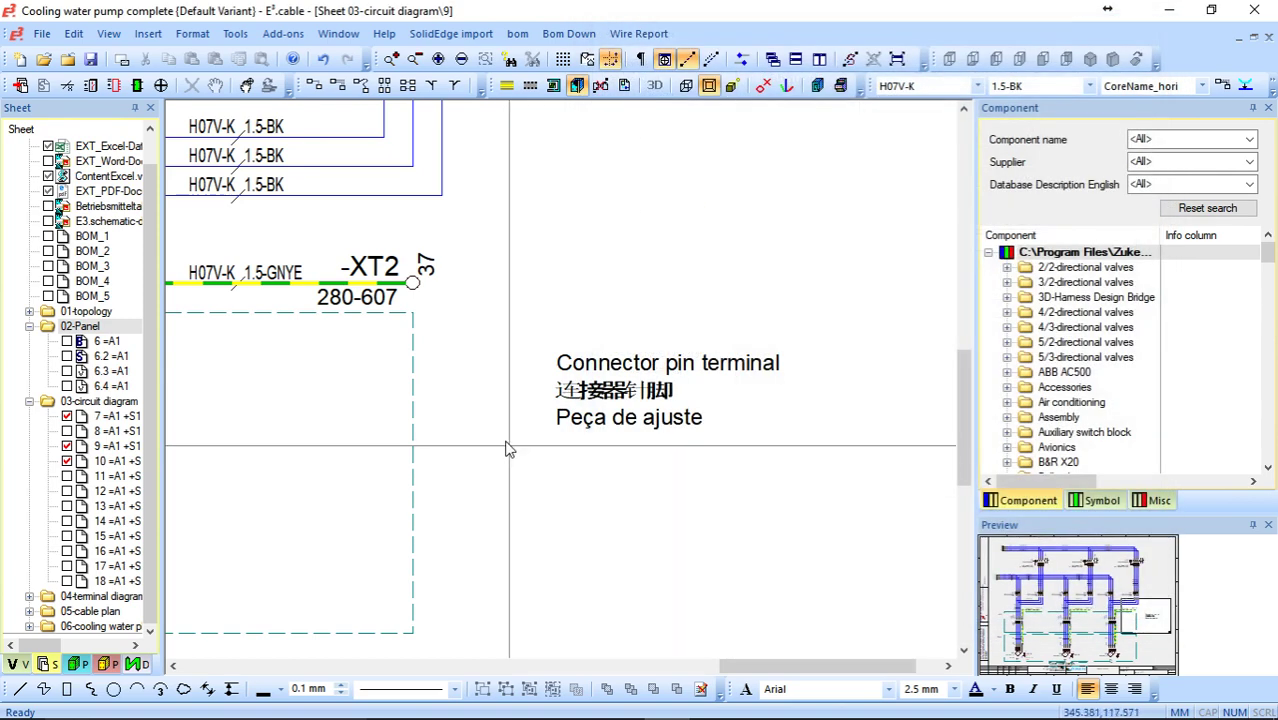
# In the electric settings, clear the second project language, set the first language to Chinese and apply it.
pyautogui.middleClick(530, 319)
pyautogui.scroll(-5, 538, 325)
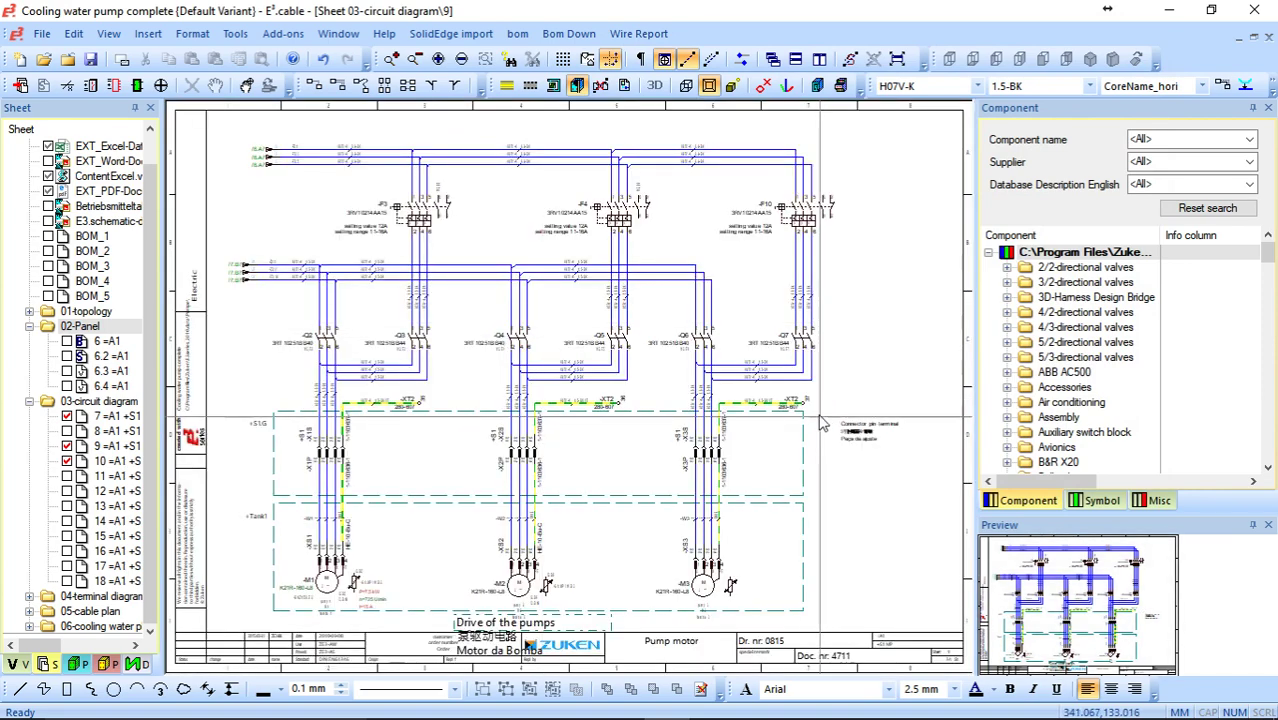
pyautogui.scroll(6, 628, 470)
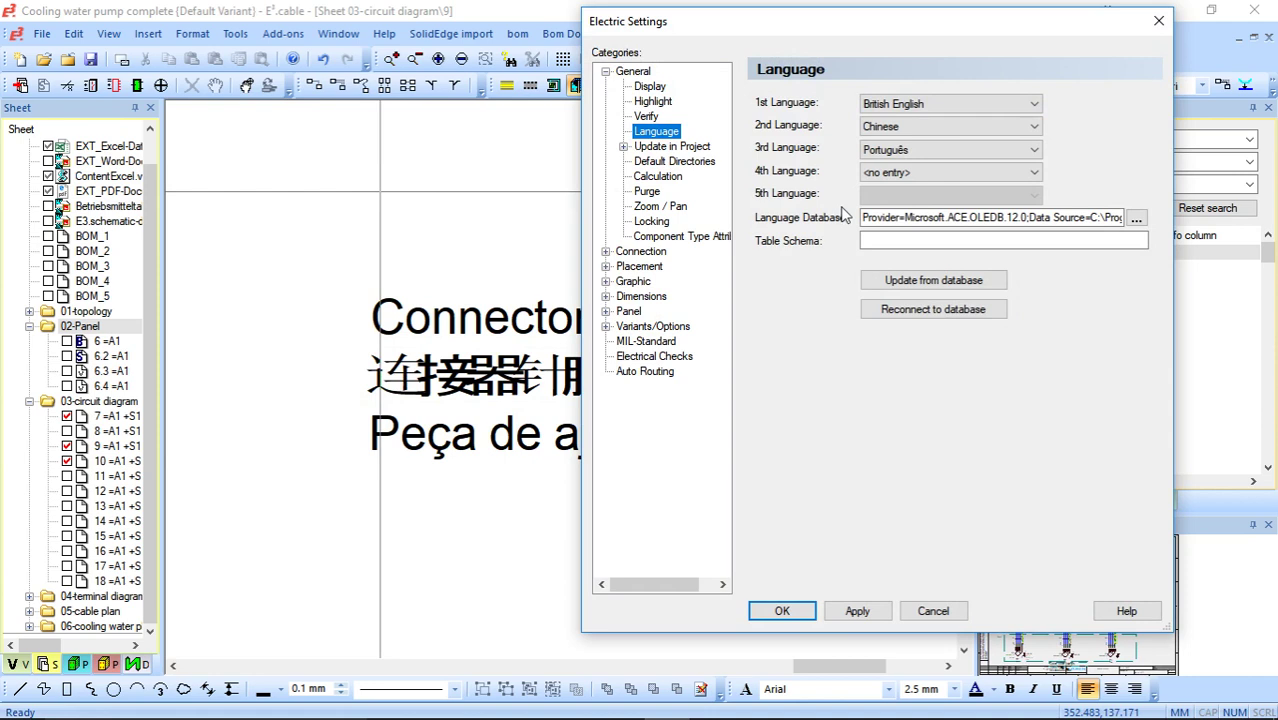
pyautogui.click(955, 126)
pyautogui.click(940, 142)
pyautogui.click(945, 104)
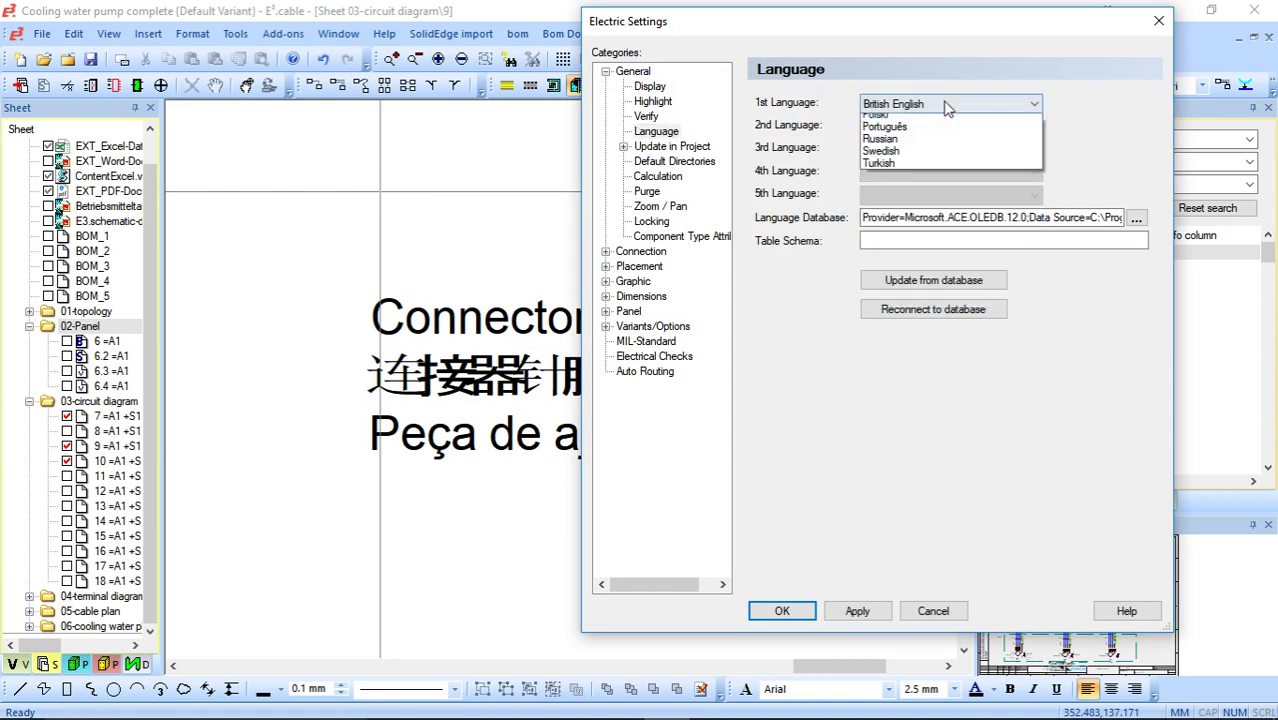
pyautogui.click(882, 170)
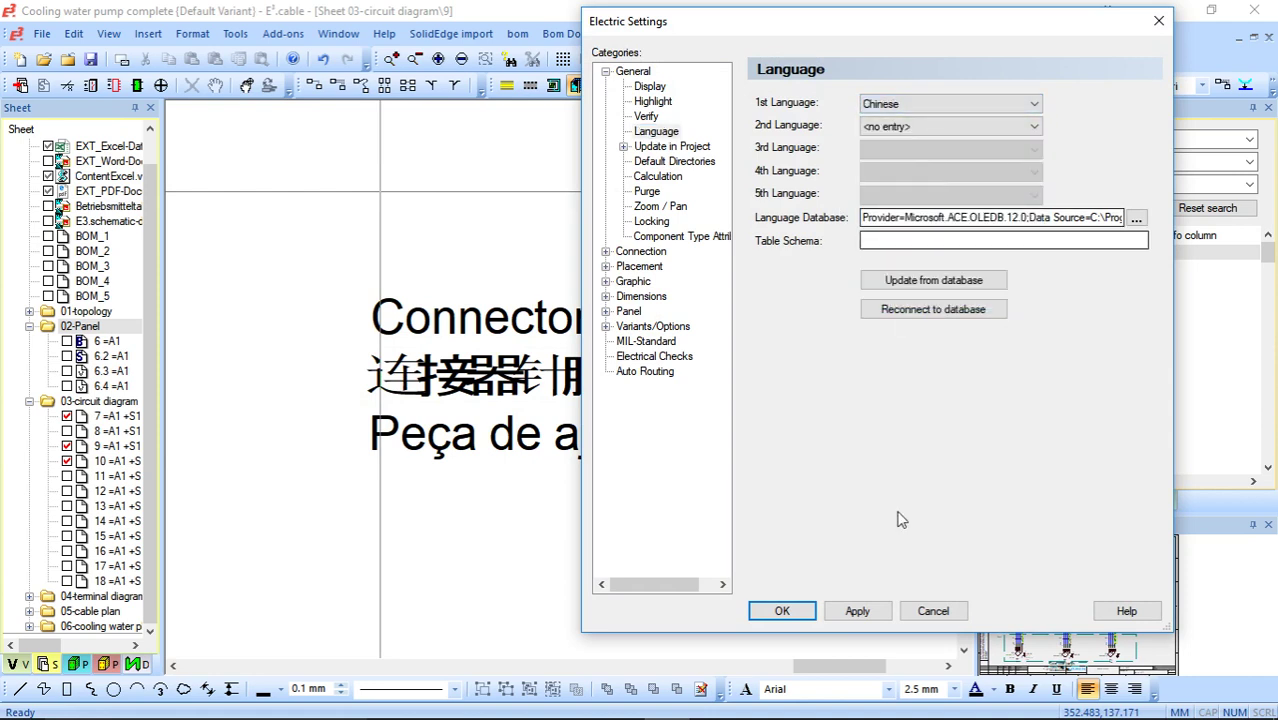
pyautogui.click(857, 611)
# Change the project's first language to Deutsch, apply it and move the settings dialog clear of the comment text.
pyautogui.click(958, 104)
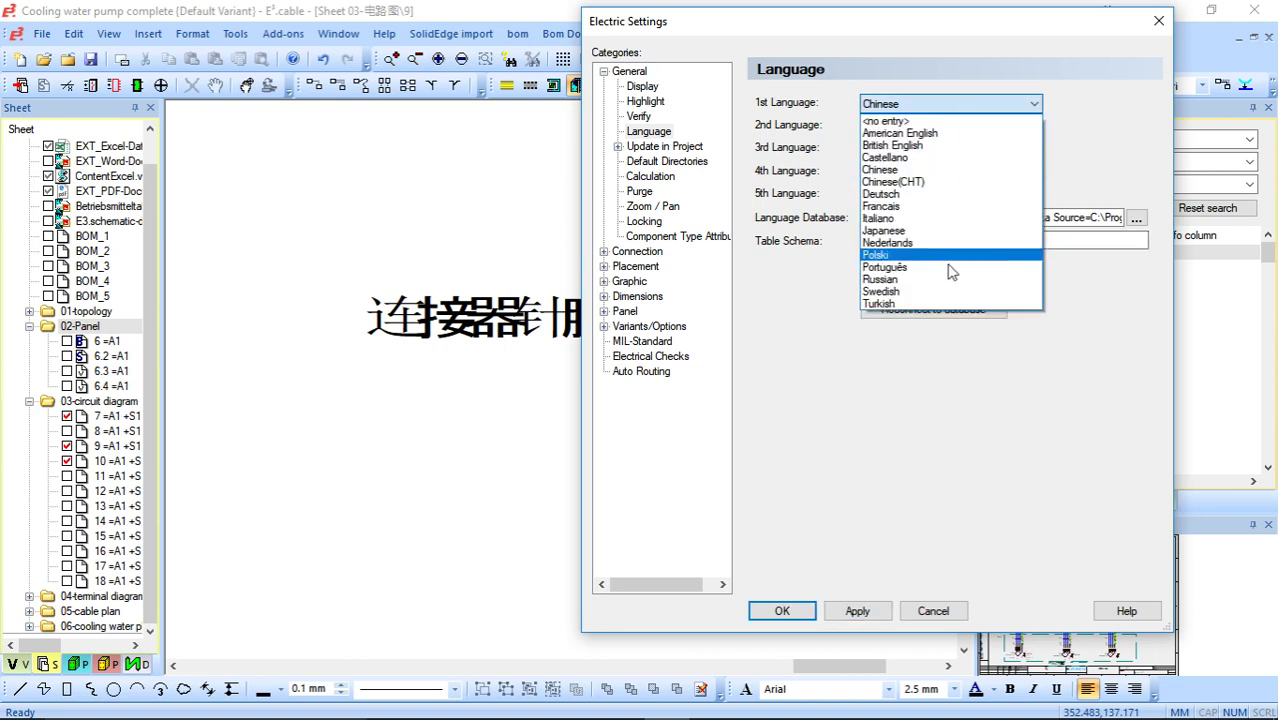
pyautogui.click(939, 196)
pyautogui.click(857, 611)
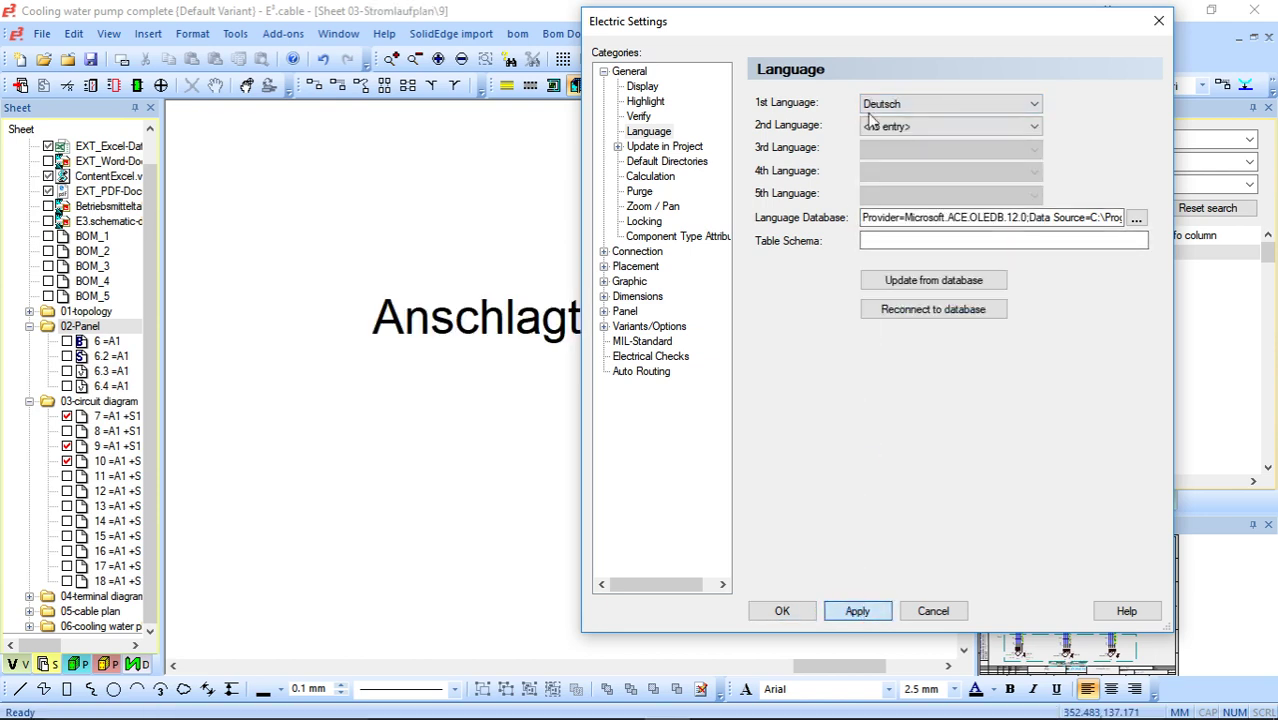
pyautogui.moveTo(907, 31); pyautogui.dragTo(974, 48)
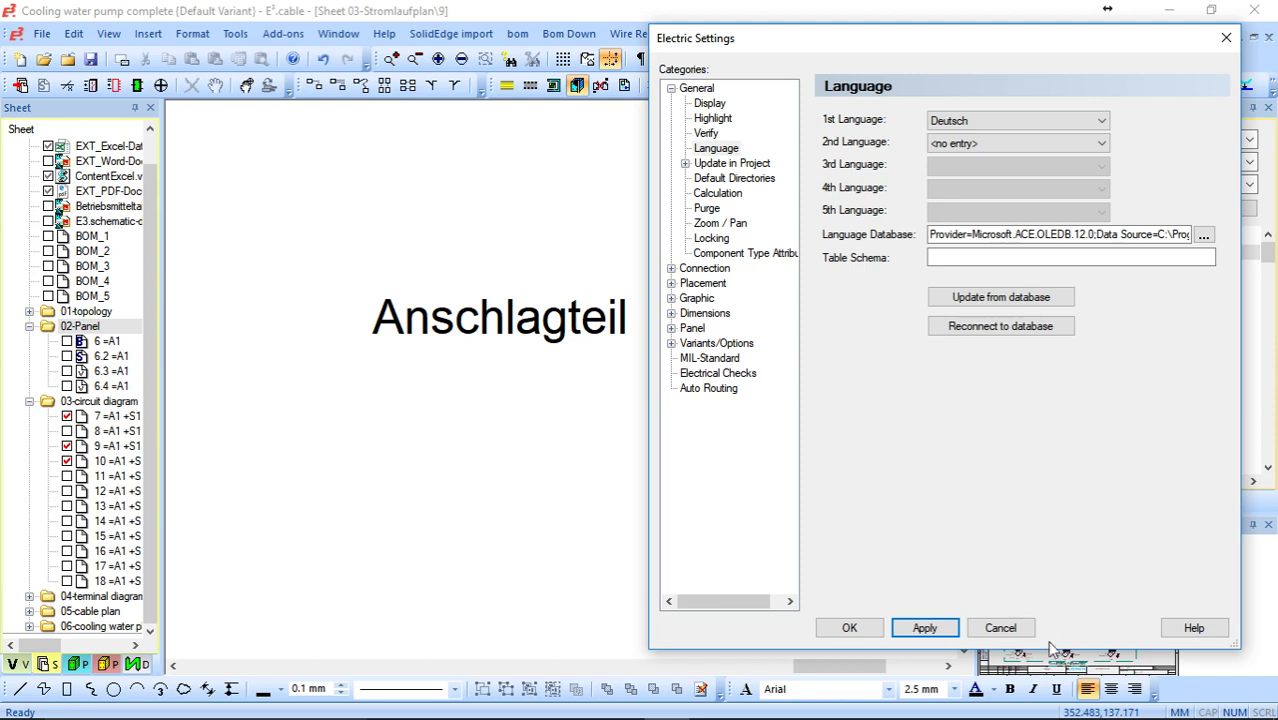
# Set the project's first language back to British English, apply it and close the electric settings.
pyautogui.click(1010, 120)
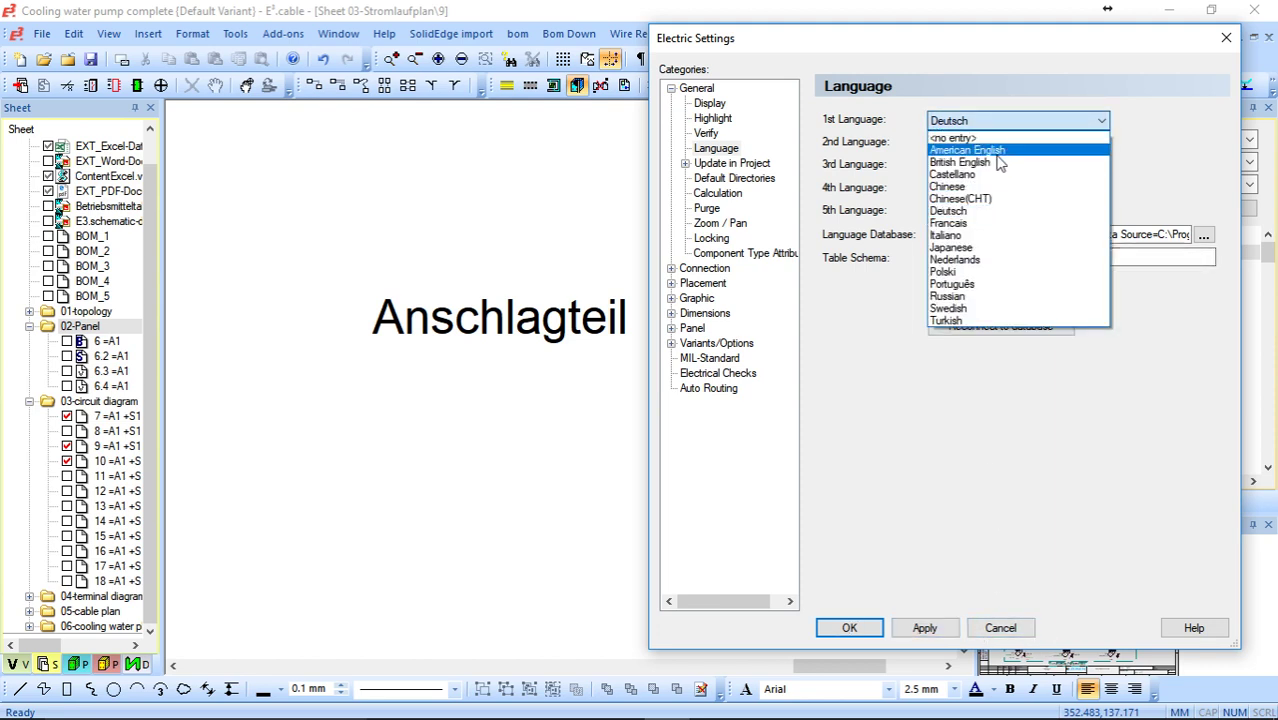
pyautogui.click(995, 160)
pyautogui.click(925, 628)
pyautogui.click(849, 628)
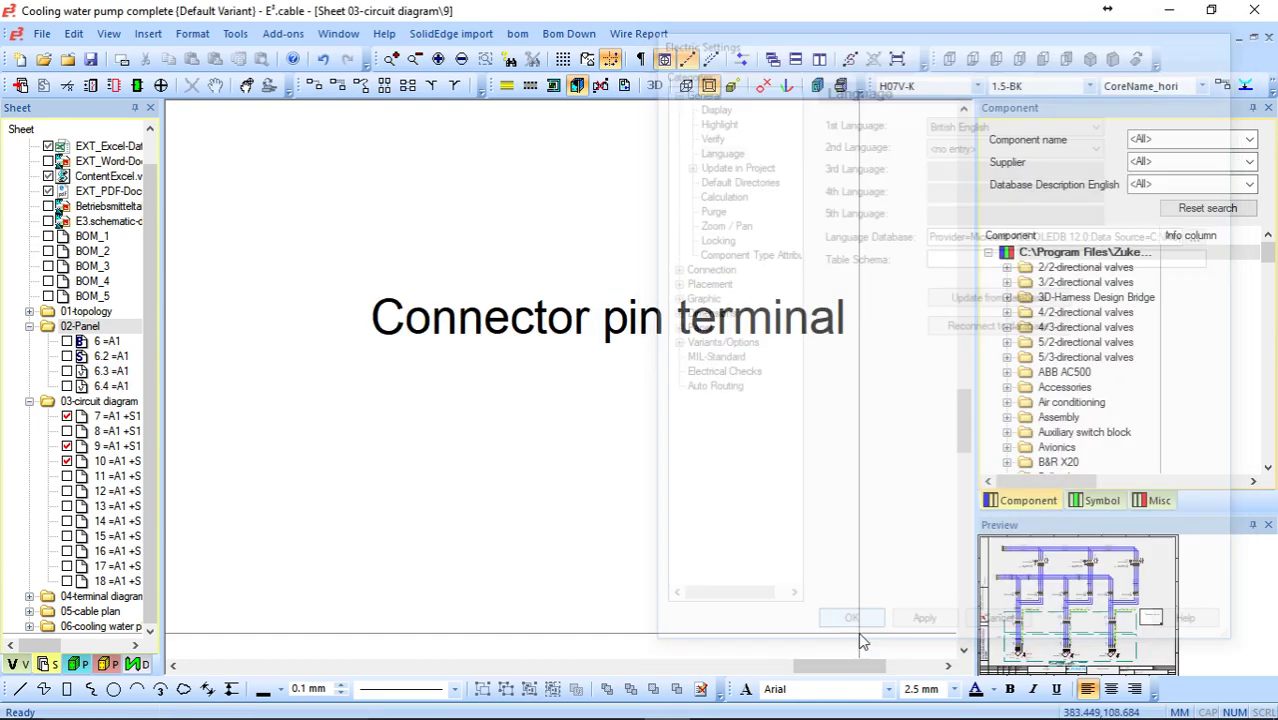
pyautogui.scroll(-5, 312, 458)
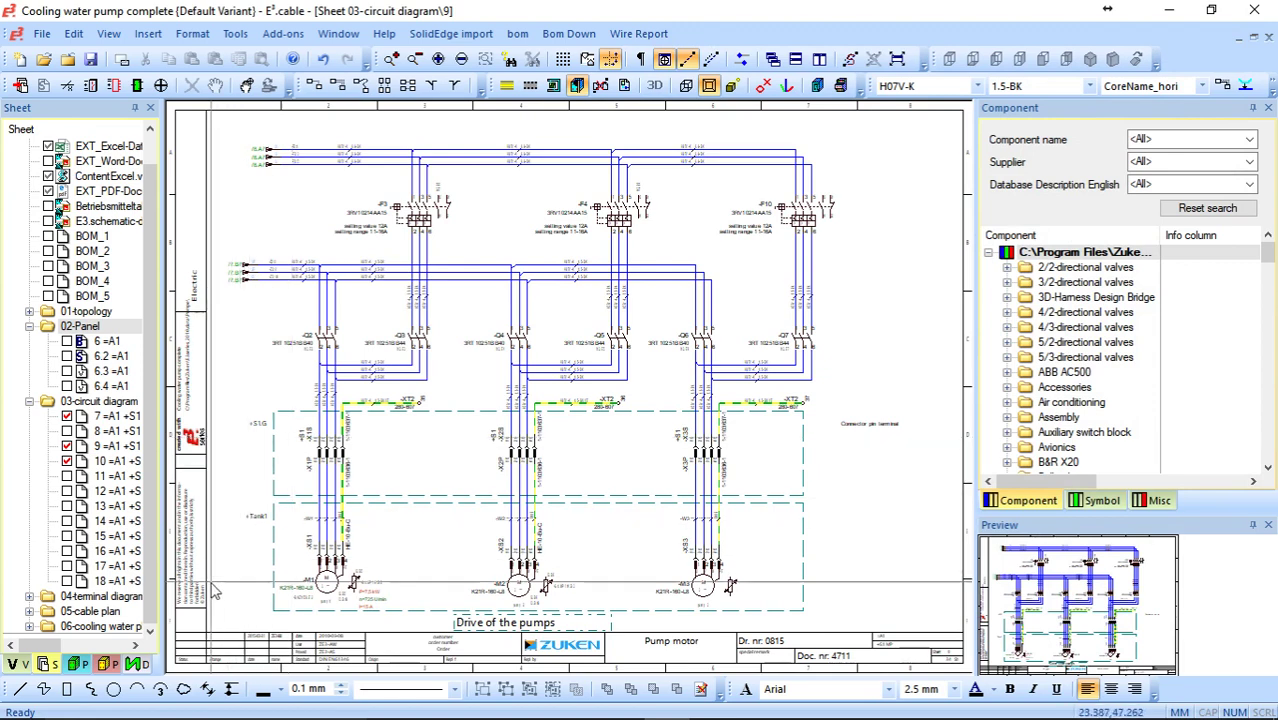
pyautogui.moveTo(907, 671); pyautogui.dragTo(914, 671)
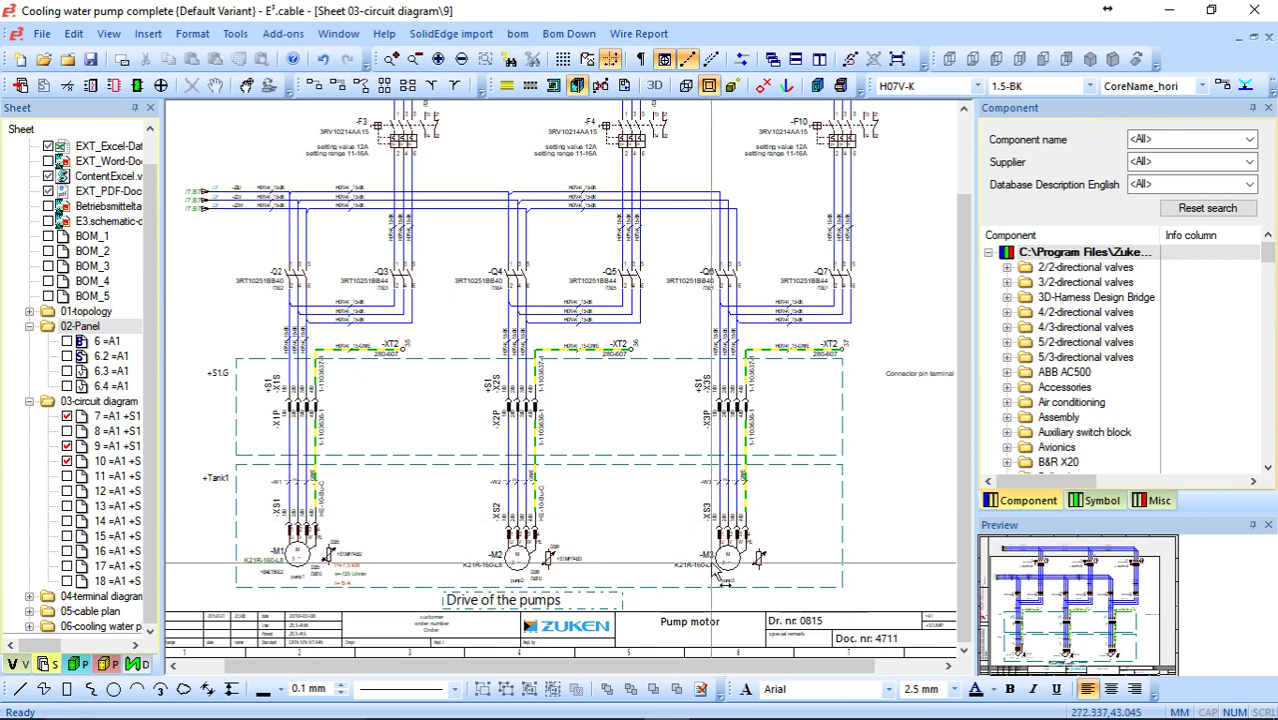
pyautogui.hscroll(1, 757, 499)
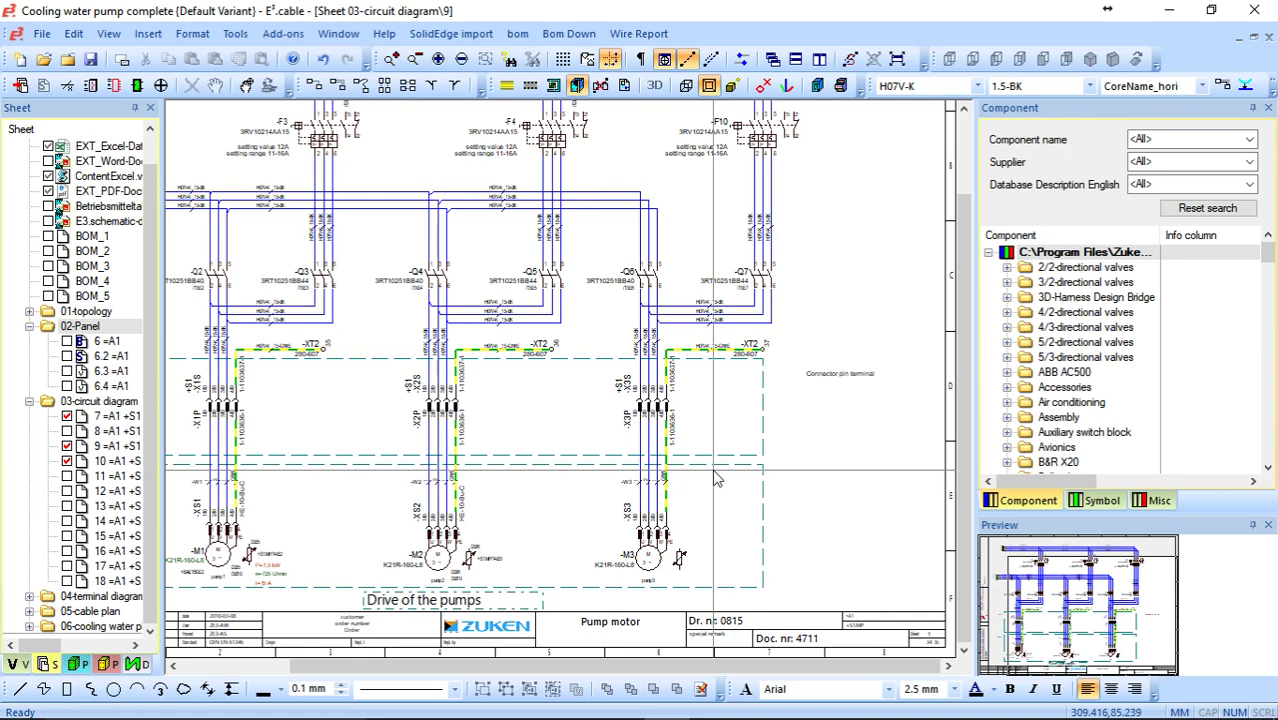
pyautogui.moveTo(777, 355); pyautogui.dragTo(951, 428, button='middle')
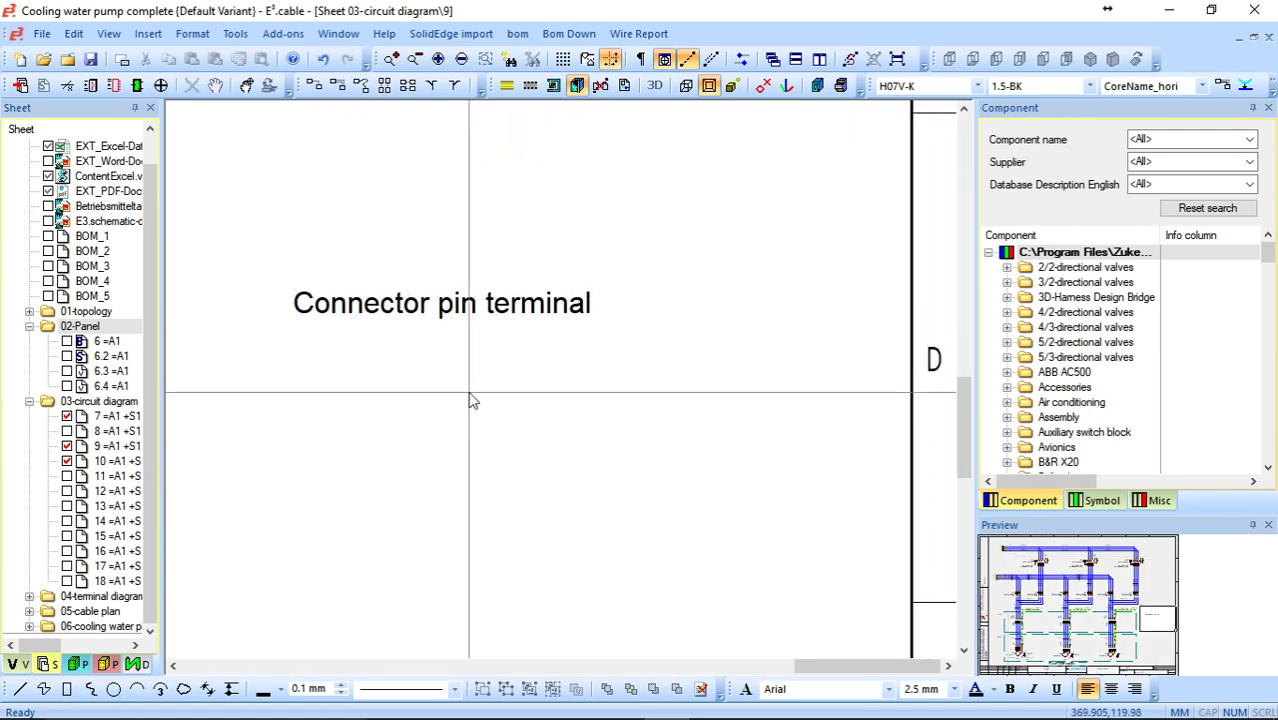
pyautogui.scroll(-5, 440, 520)
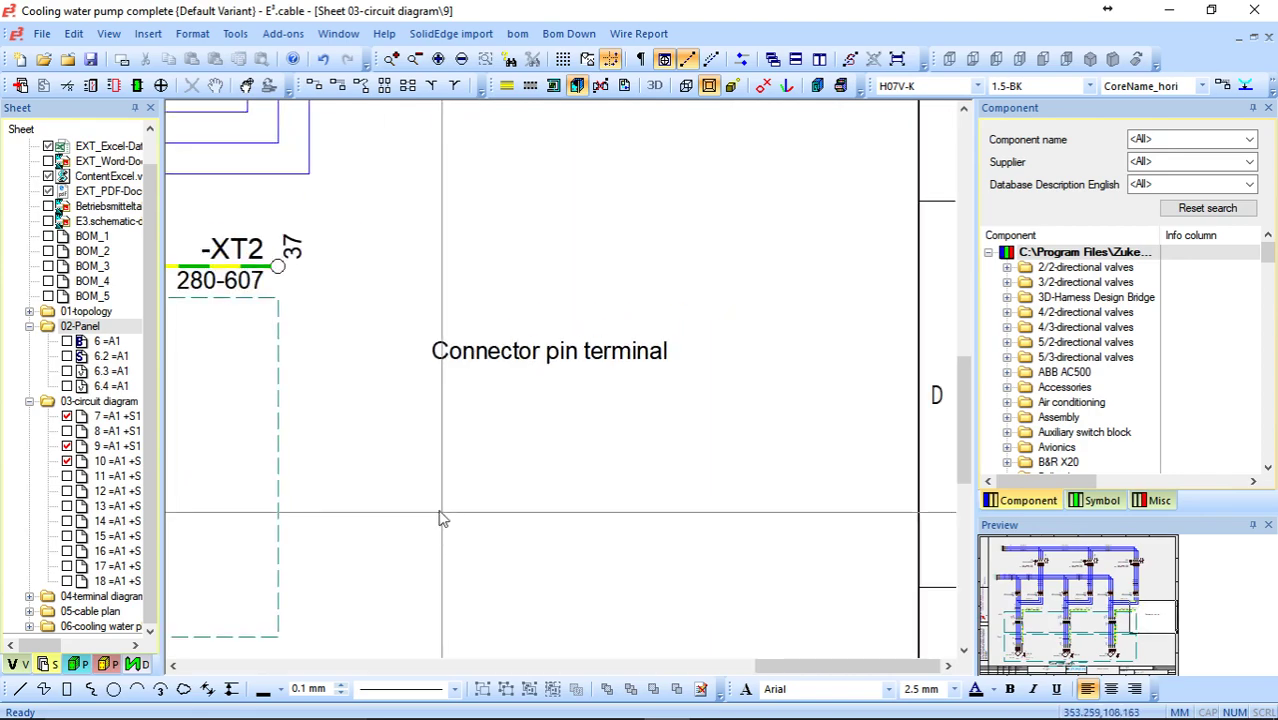
pyautogui.scroll(-2, 432, 525)
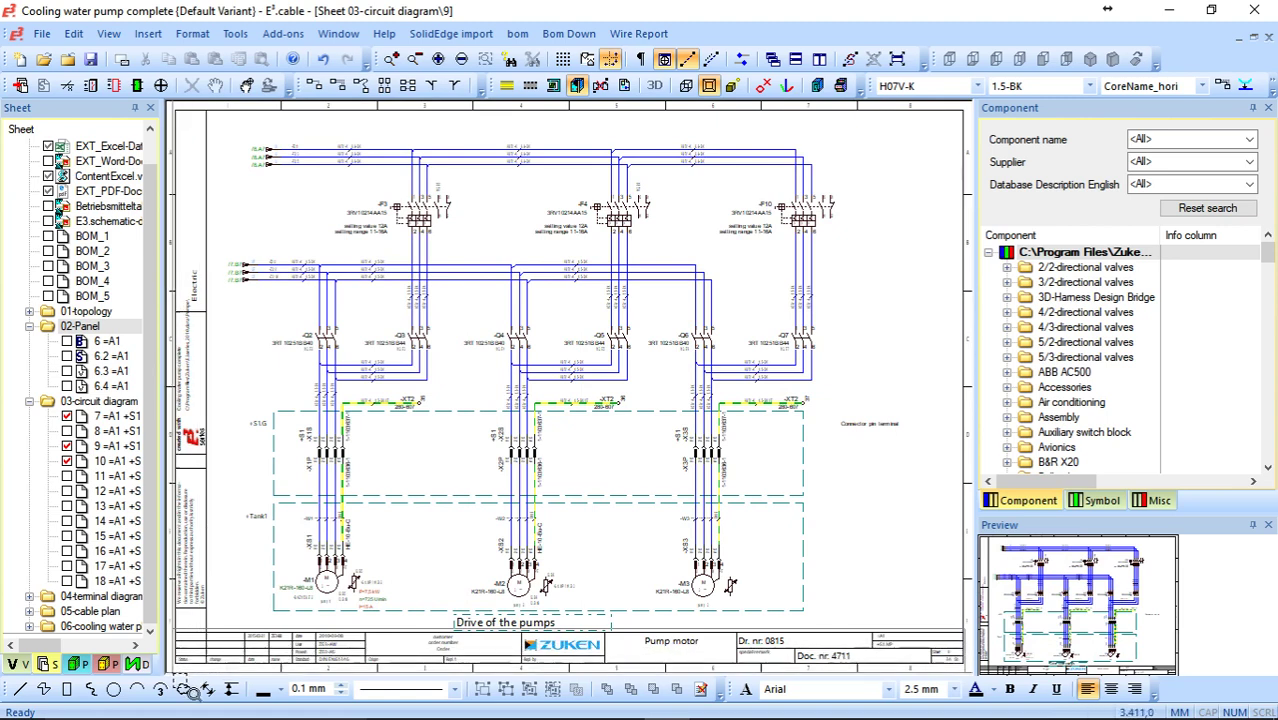
# Examine the title block's date, name and user fields and the matching entries in sheet 9's properties, then close them without changes.
pyautogui.scroll(1, 175, 668)
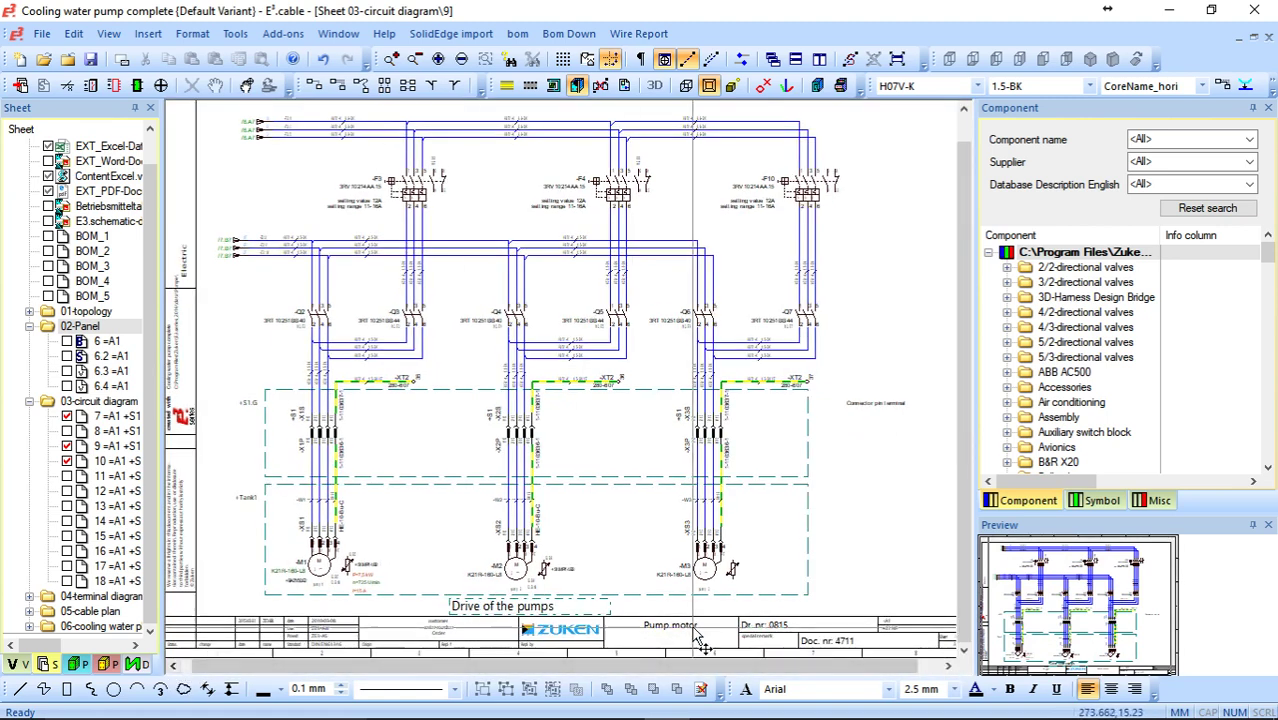
pyautogui.moveTo(337, 646); pyautogui.dragTo(340, 650)
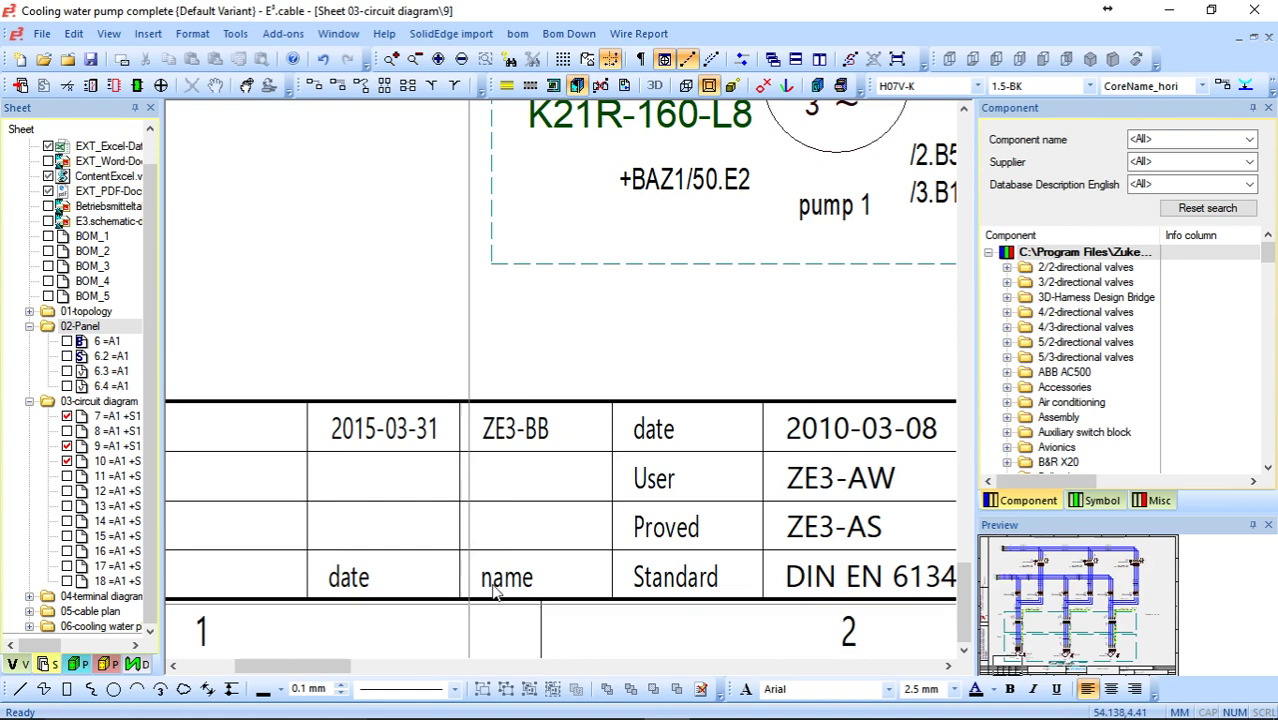
pyautogui.rightClick(358, 252)
pyautogui.click(452, 588)
pyautogui.scroll(-7, 950, 420)
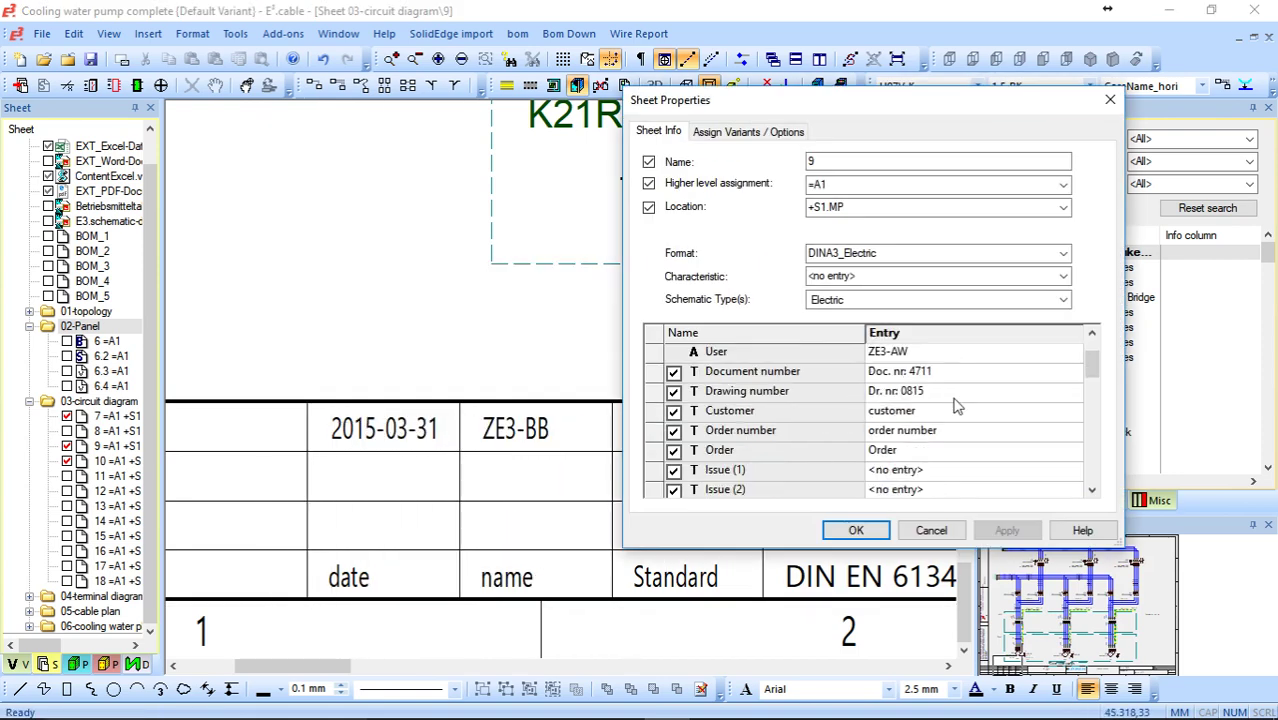
pyautogui.scroll(3, 900, 465)
pyautogui.scroll(-3, 790, 447)
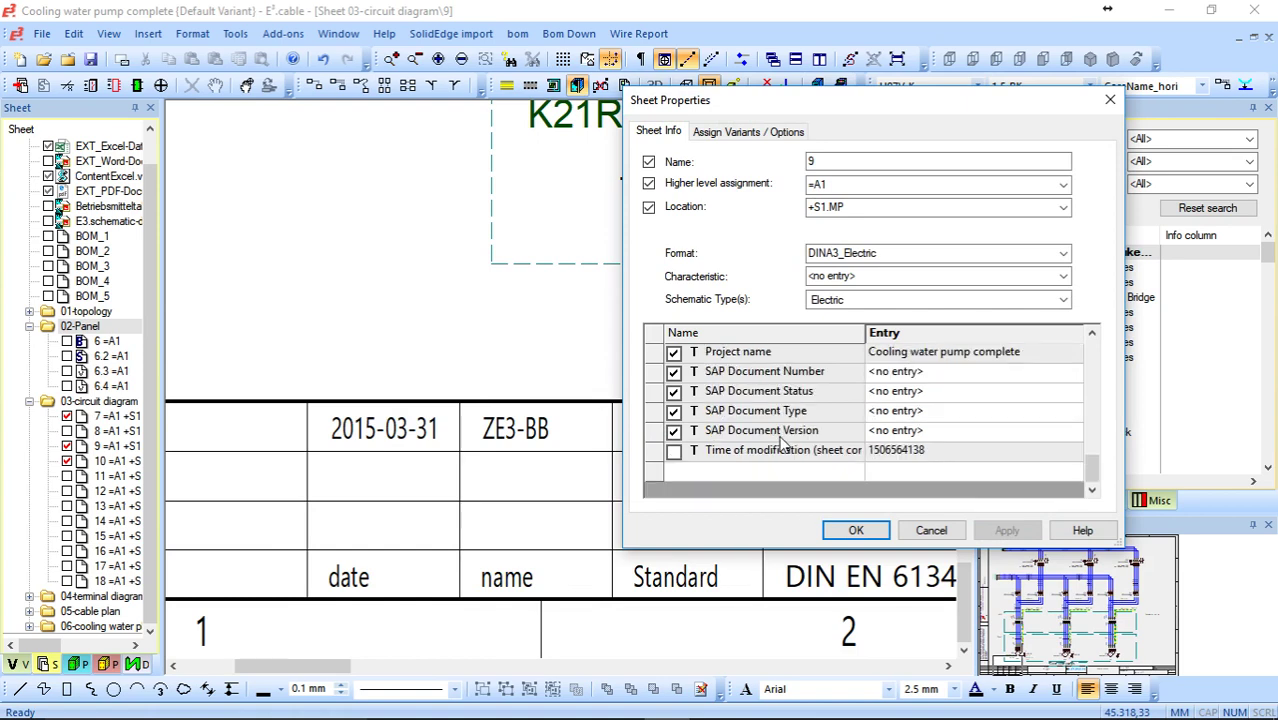
pyautogui.scroll(8, 784, 414)
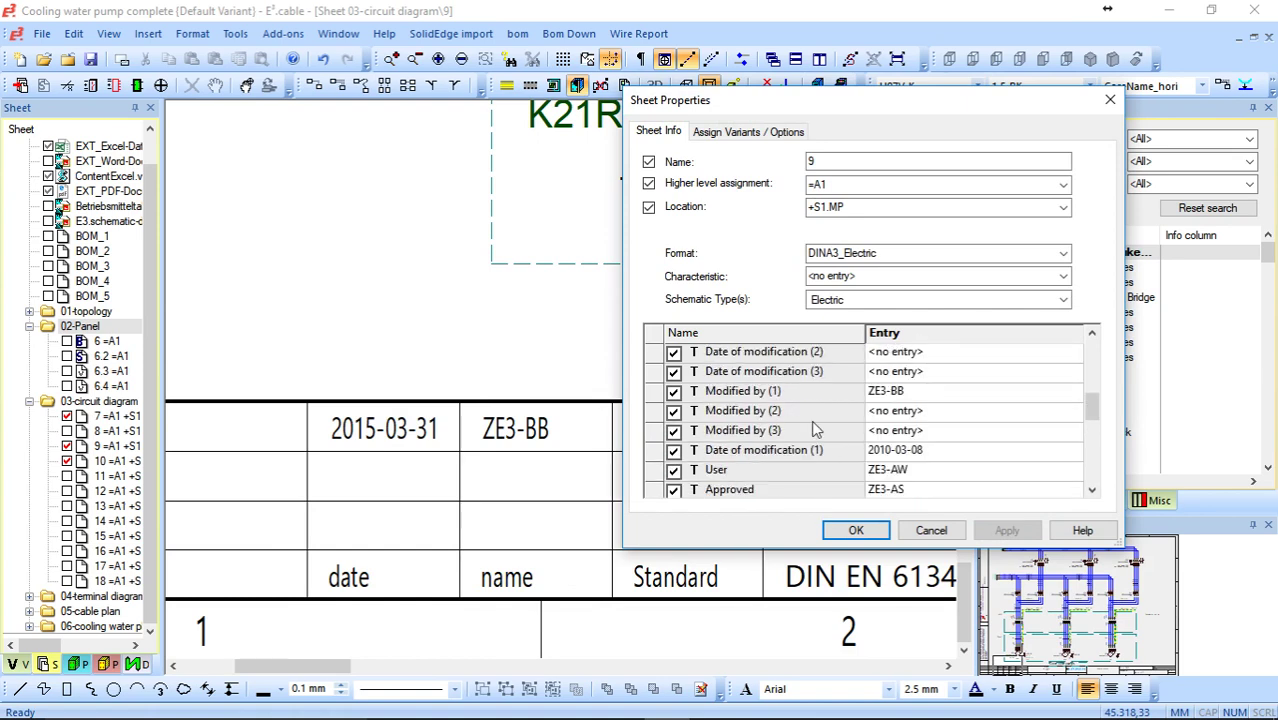
pyautogui.click(939, 535)
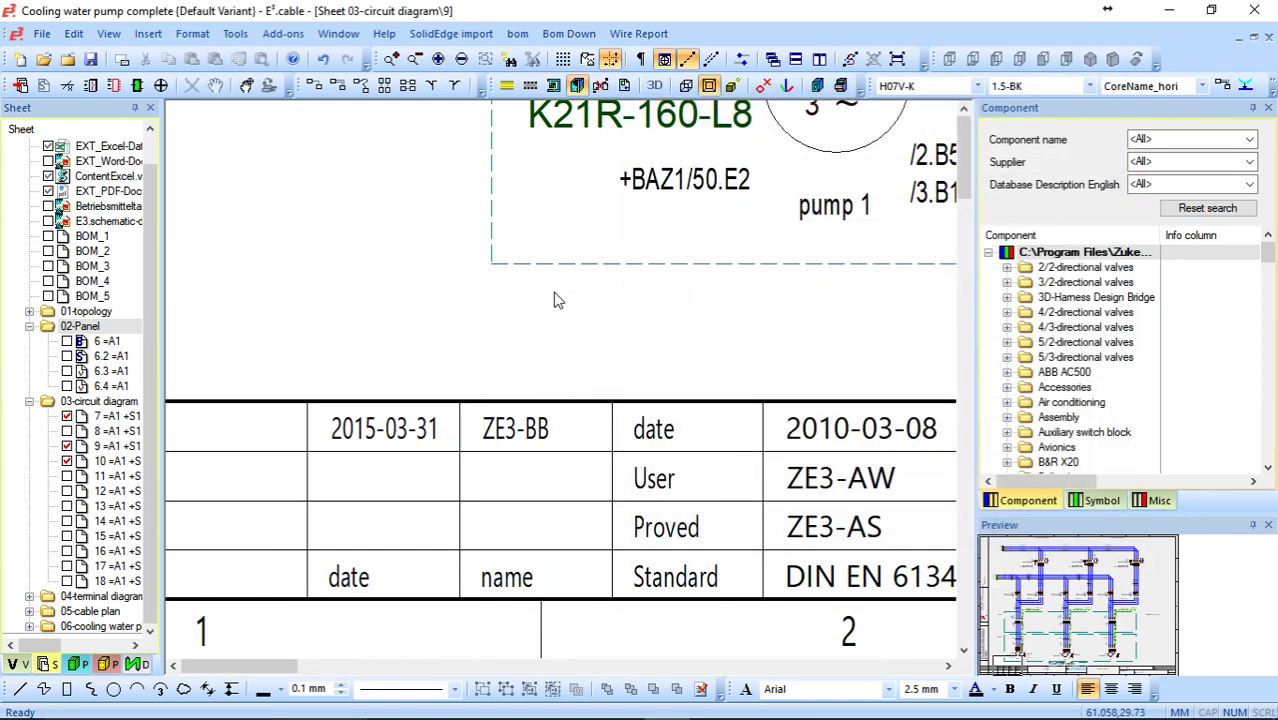
pyautogui.scroll(-5, 556, 294)
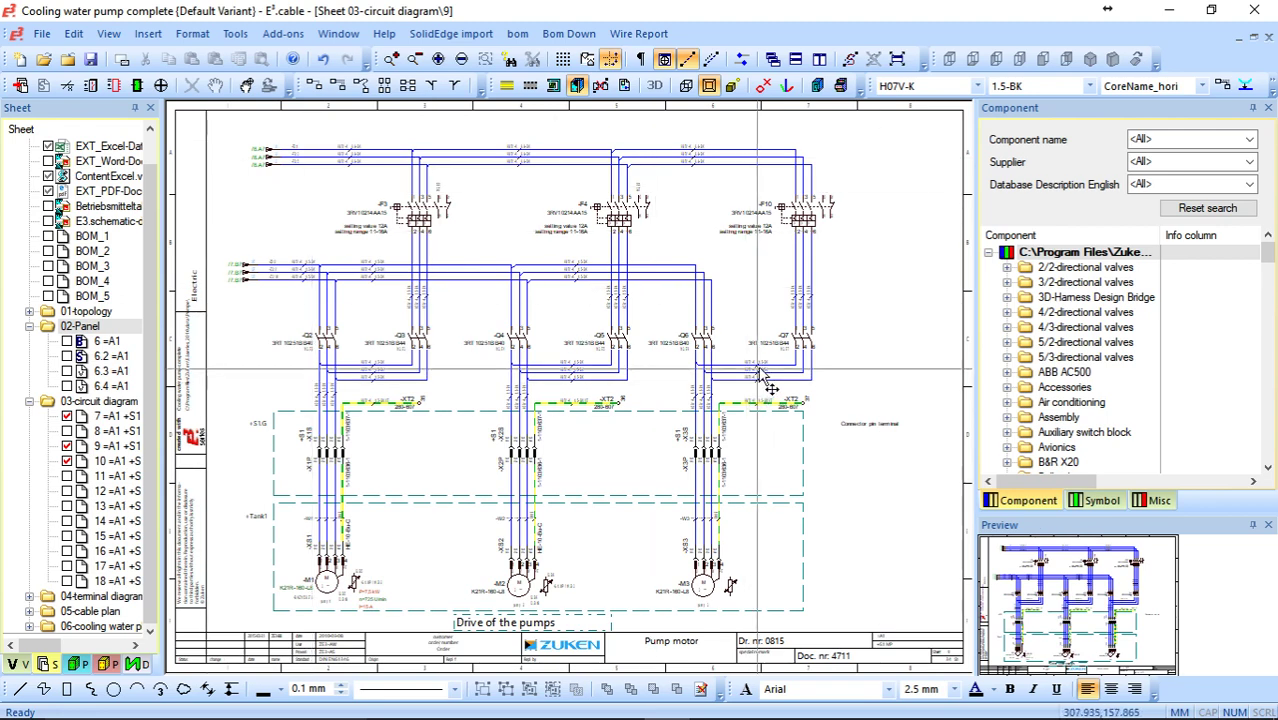
pyautogui.moveTo(829, 418)
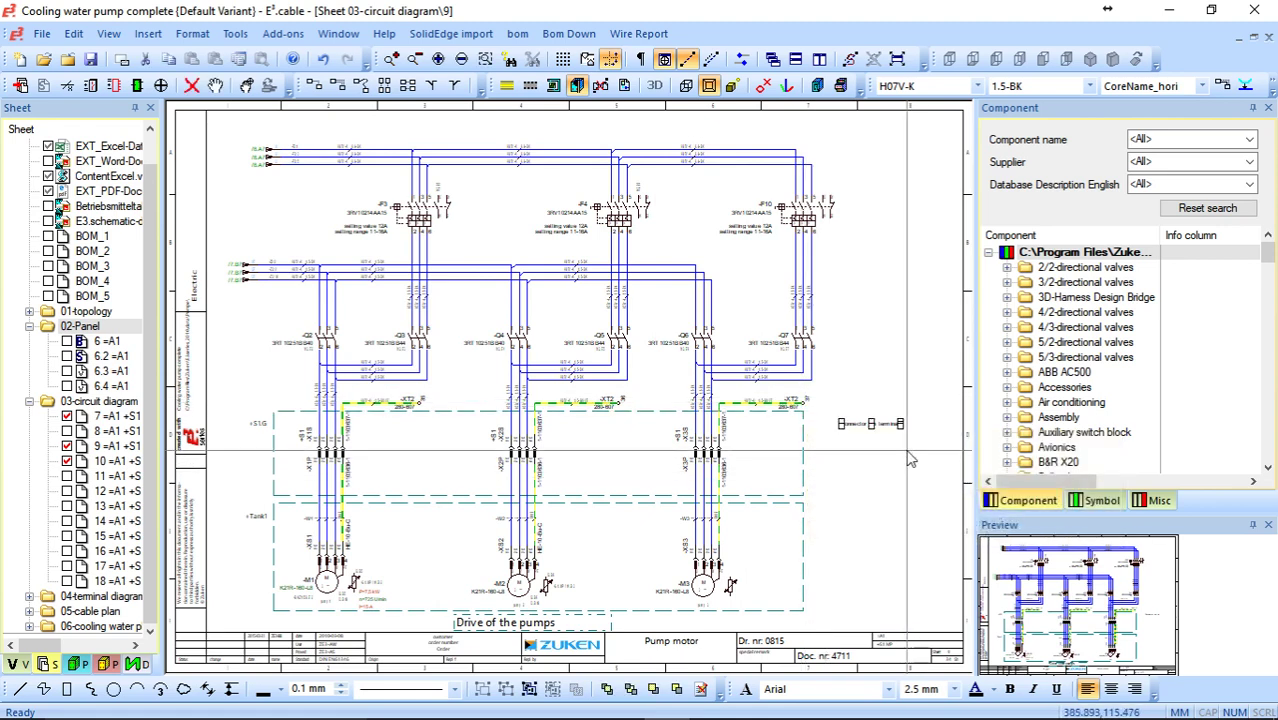
pyautogui.rightClick(130, 401)
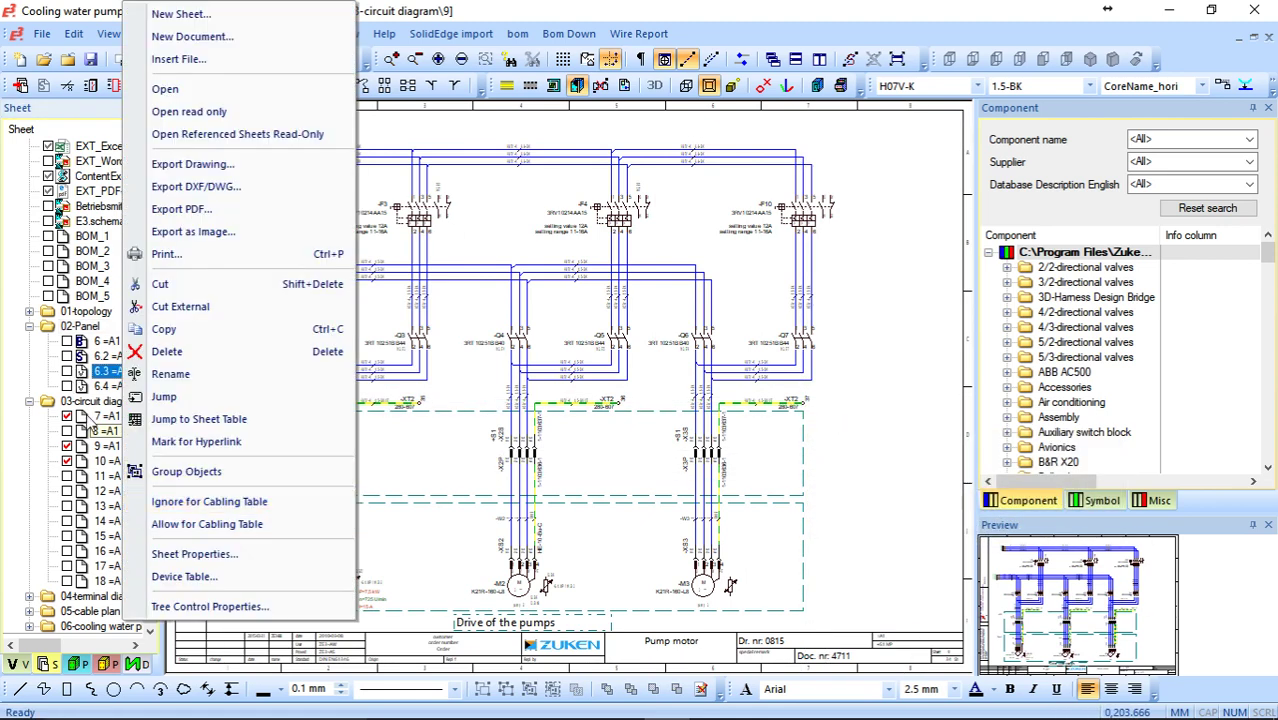
pyautogui.press('Escape')
pyautogui.click(85, 326)
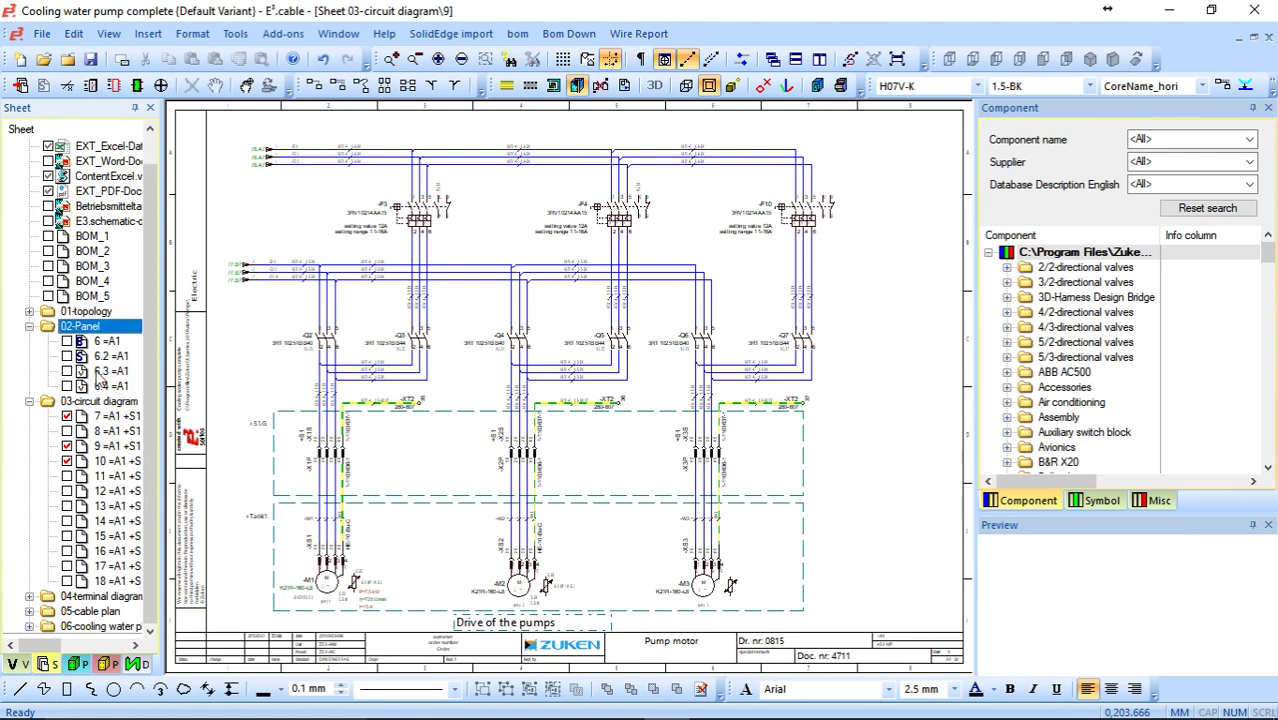
pyautogui.click(85, 597)
pyautogui.click(84, 613)
pyautogui.scroll(1, 84, 517)
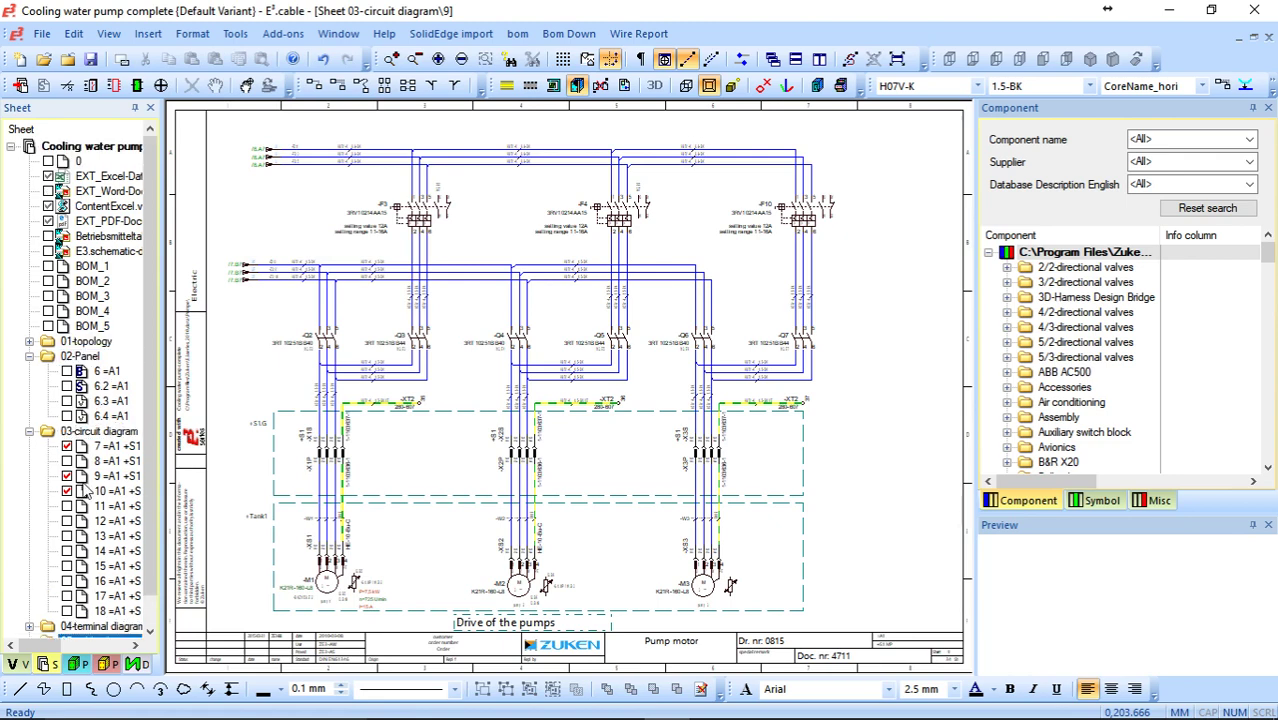
pyautogui.click(233, 211)
pyautogui.moveTo(612, 716)
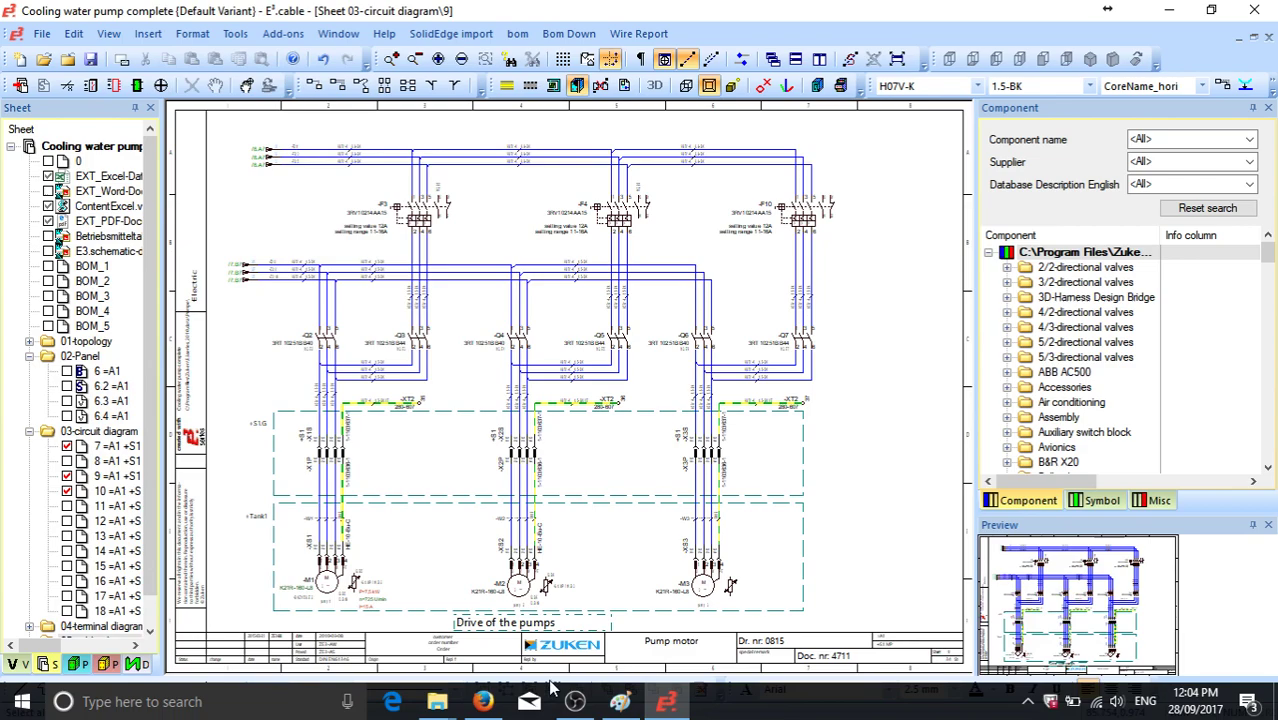